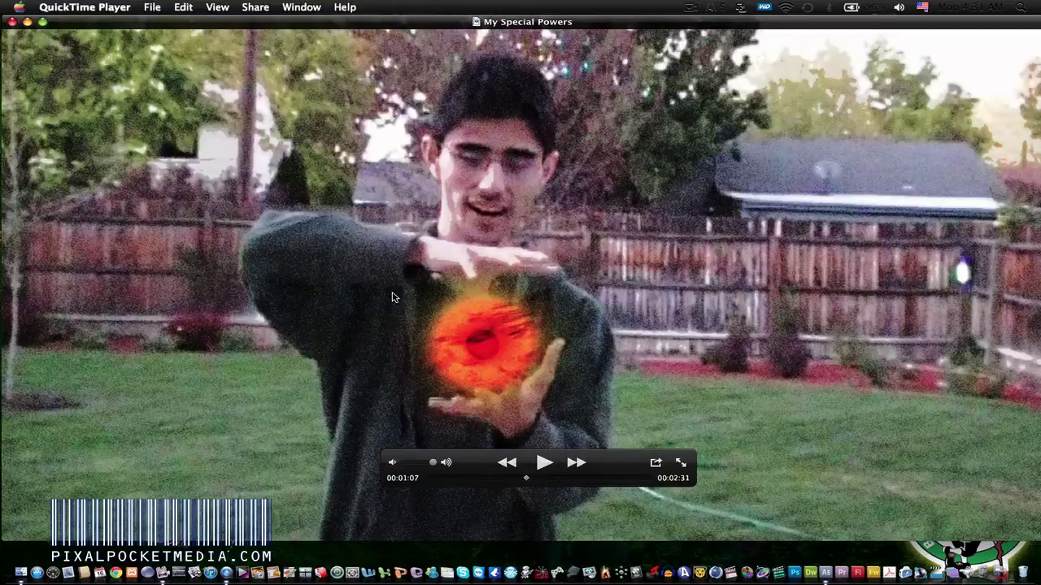
Close the My Special Powers video and switch to After Effects.
{"action": "left_click", "coordinate": [27, 21]}
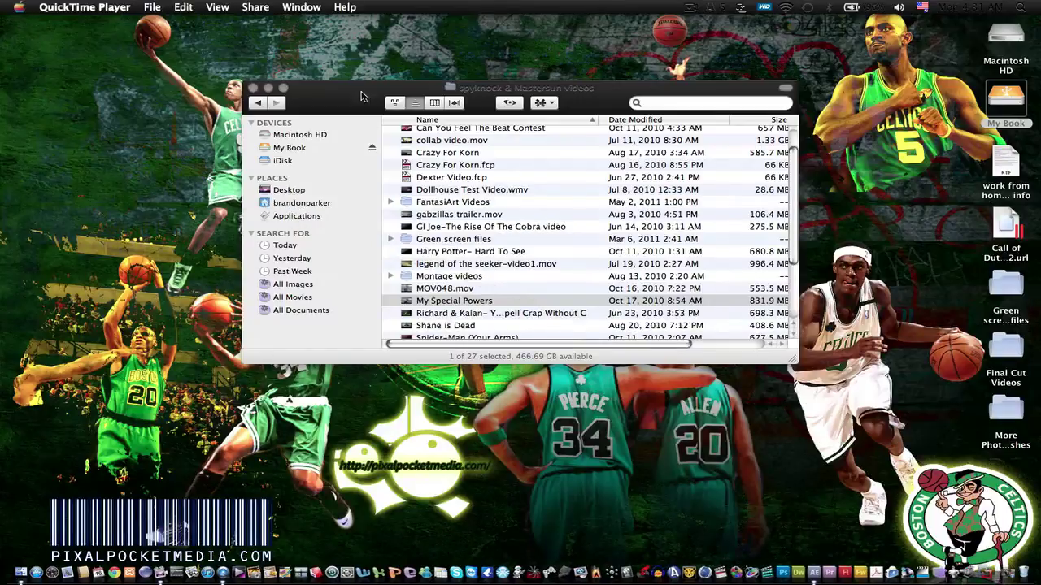
{"action": "left_click_drag", "start_coordinate": [362, 96], "coordinate": [198, 50]}
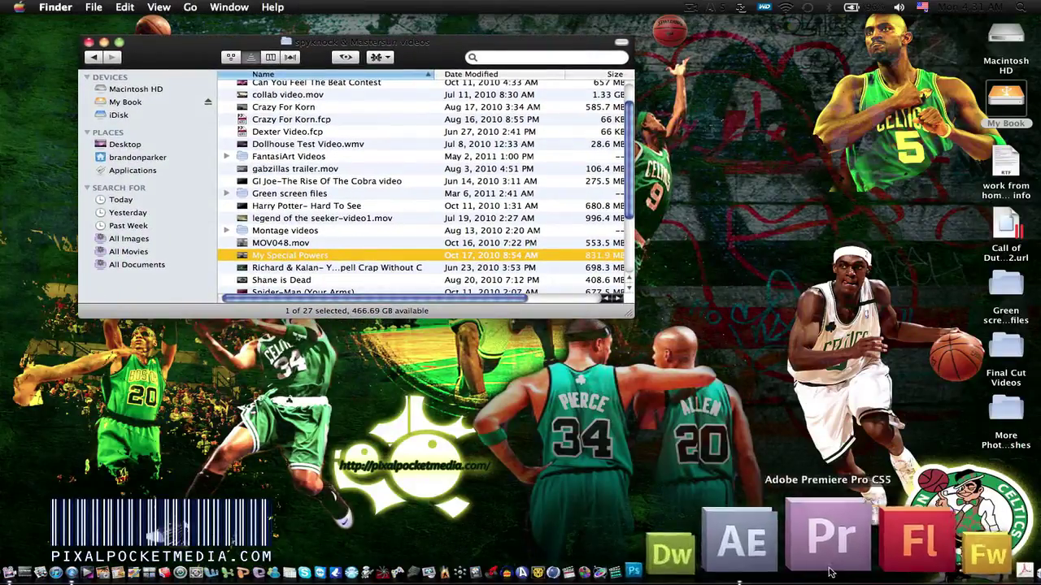
{"action": "left_click", "coordinate": [815, 551]}
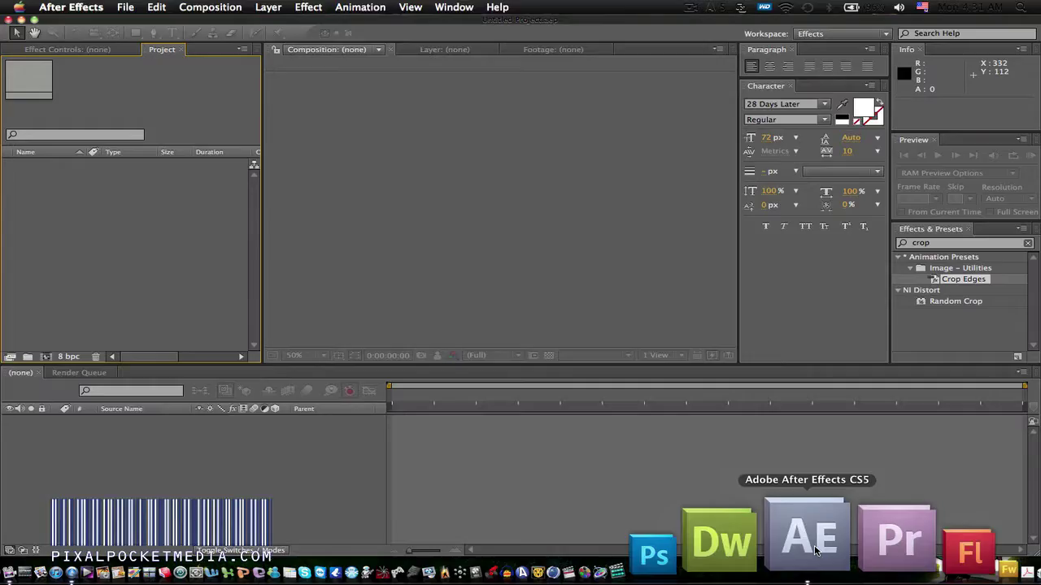
Import the MOV048.mov clip into the project as footage.
{"action": "left_click", "coordinate": [124, 7]}
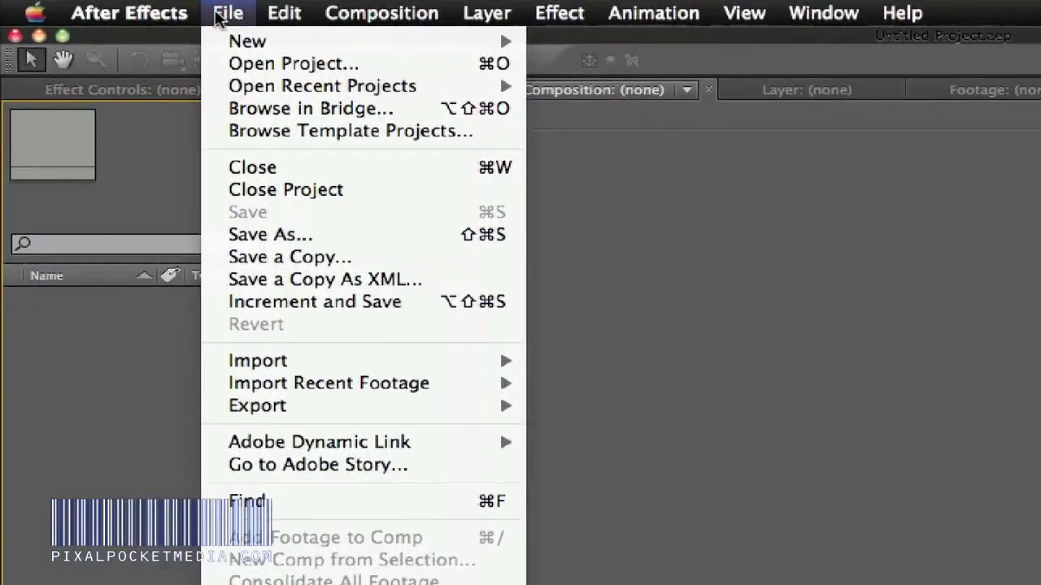
{"action": "left_click", "coordinate": [156, 172]}
{"action": "left_click", "coordinate": [213, 16]}
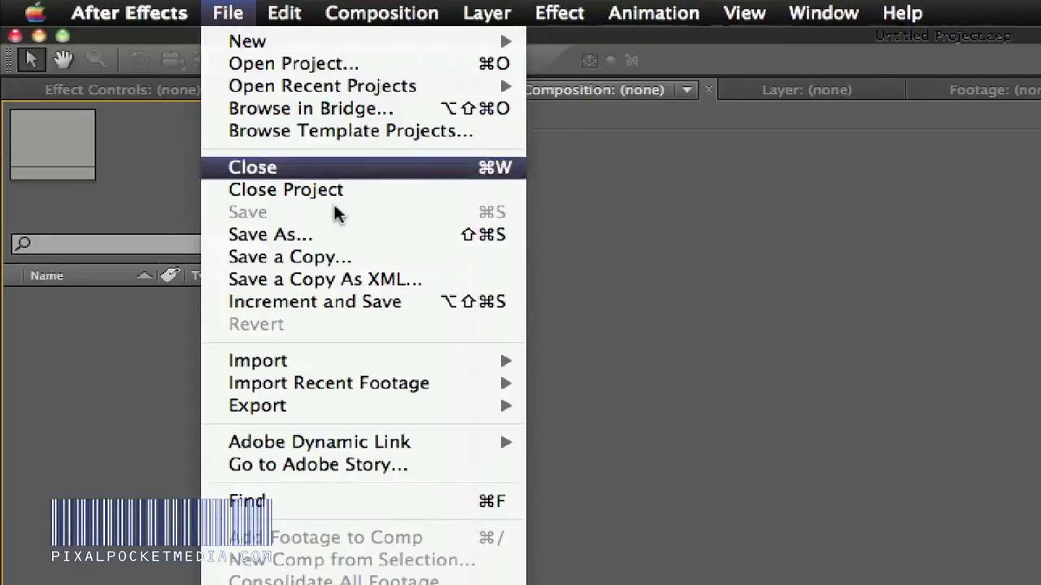
{"action": "mouse_move", "coordinate": [423, 362]}
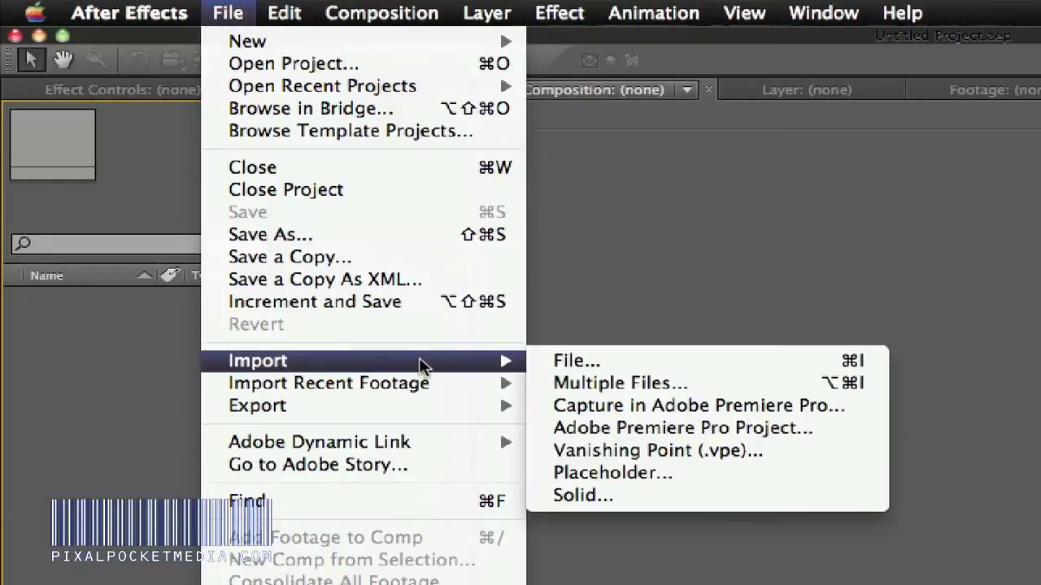
{"action": "left_click", "coordinate": [649, 362]}
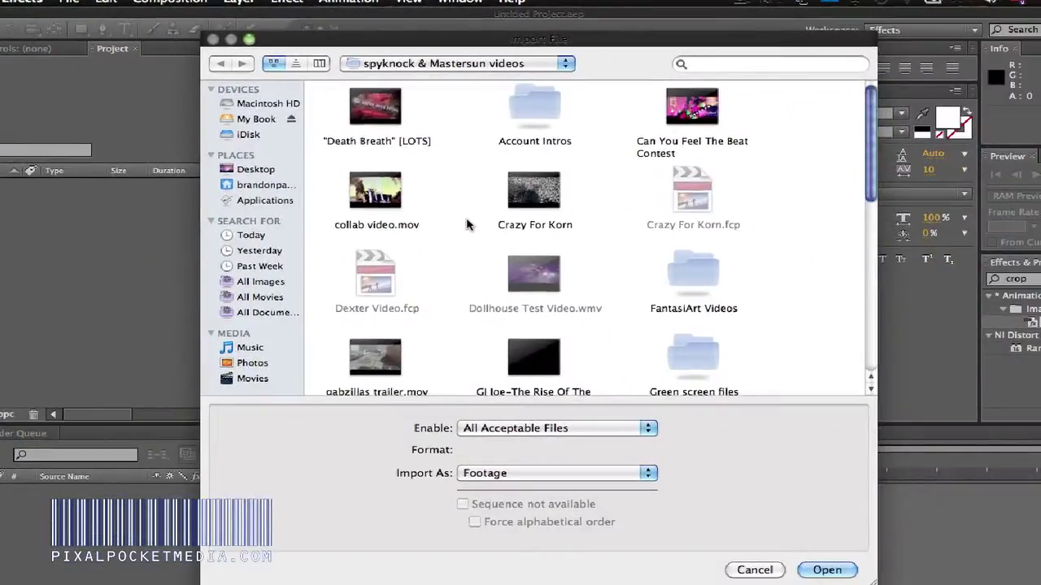
{"action": "scroll", "coordinate": [470, 225], "scroll_direction": "down", "scroll_amount": 5}
{"action": "left_click", "coordinate": [438, 350]}
{"action": "left_click", "coordinate": [814, 570]}
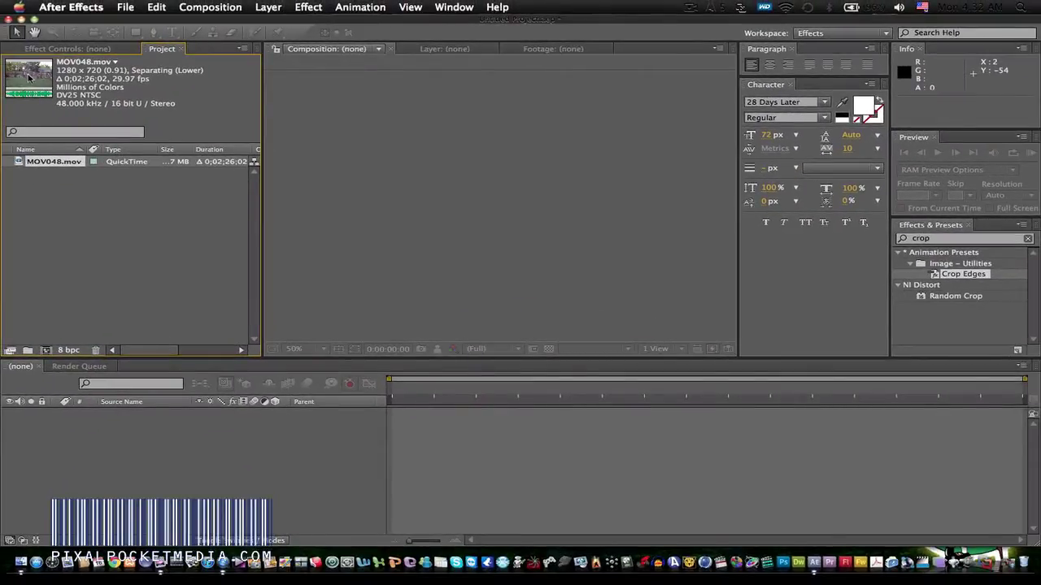
Create a composition from MOV048.mov and set the current time to 0;00;57;02.
{"action": "left_click_drag", "start_coordinate": [29, 78], "coordinate": [348, 115]}
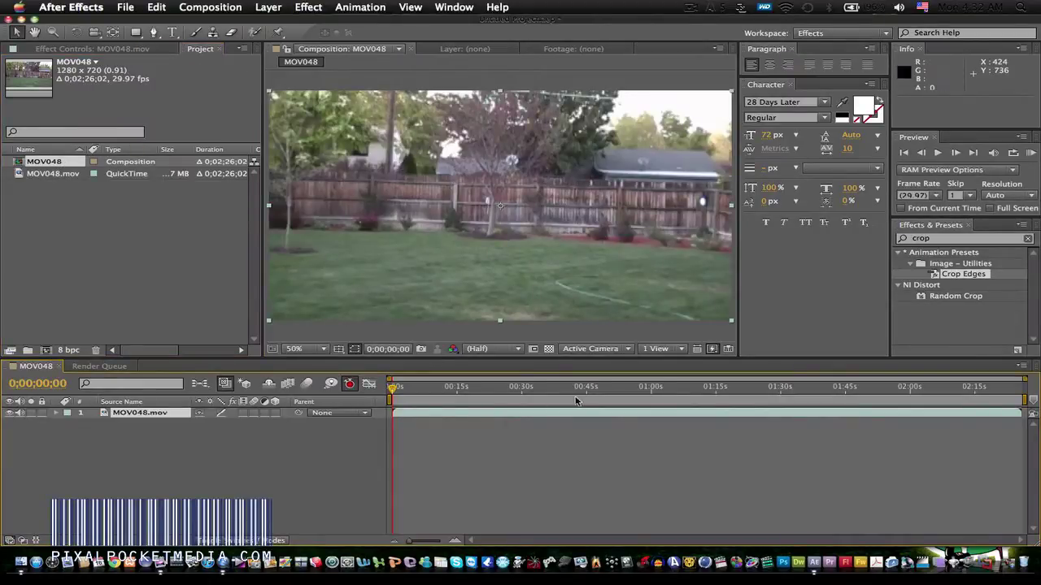
{"action": "left_click", "coordinate": [633, 388]}
{"action": "left_click", "coordinate": [637, 402]}
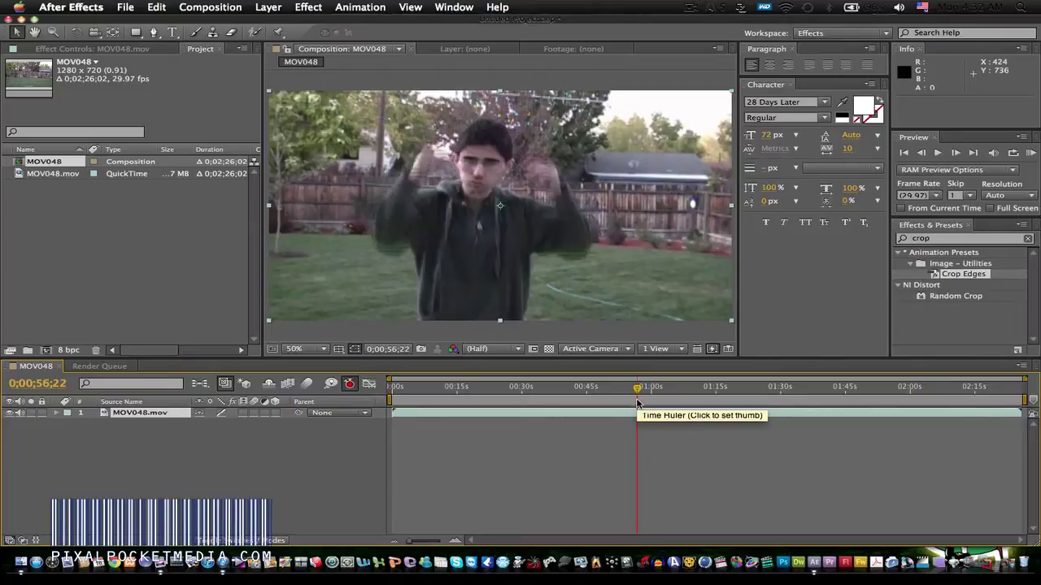
{"action": "left_click", "coordinate": [638, 402]}
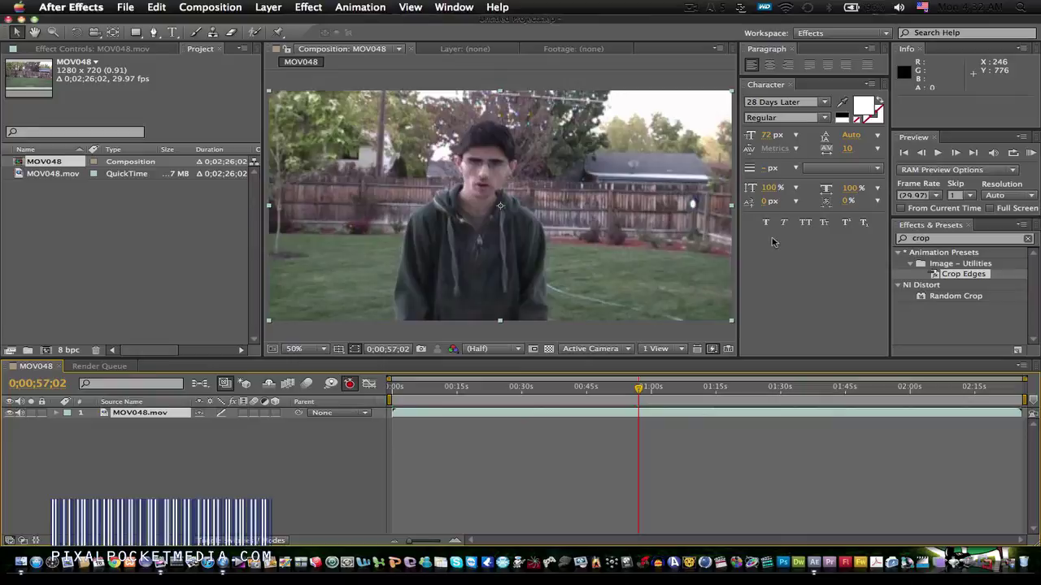
Add a black solid layer of 1280 x 720 px above the footage.
{"action": "left_click", "coordinate": [268, 8]}
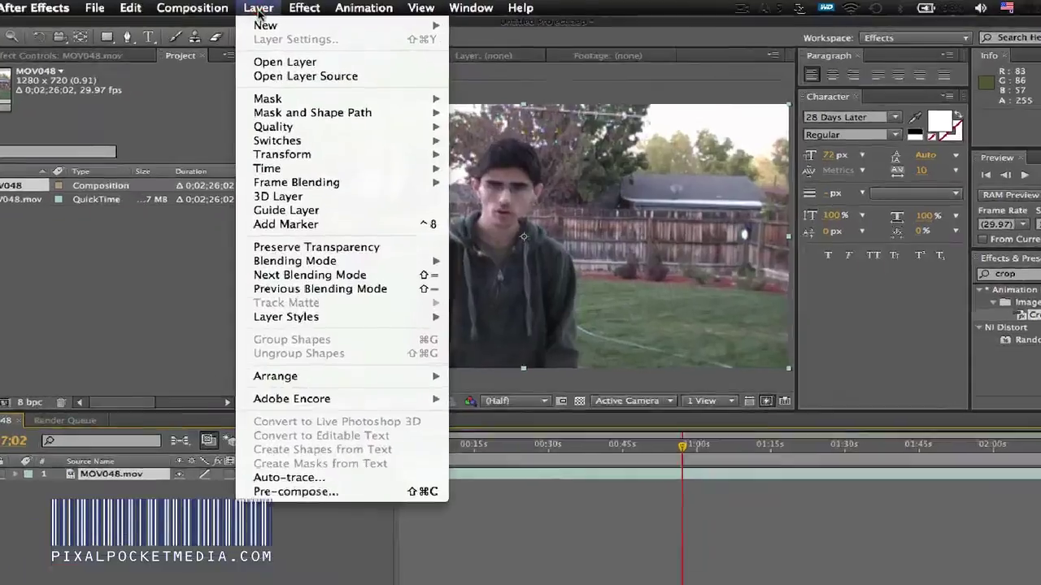
{"action": "mouse_move", "coordinate": [268, 26]}
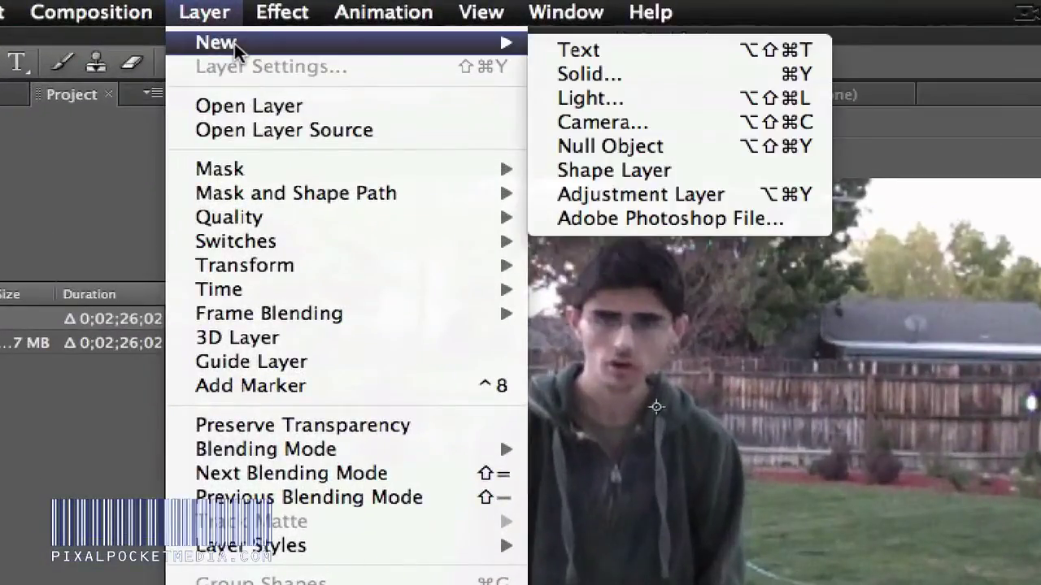
{"action": "left_click", "coordinate": [630, 73]}
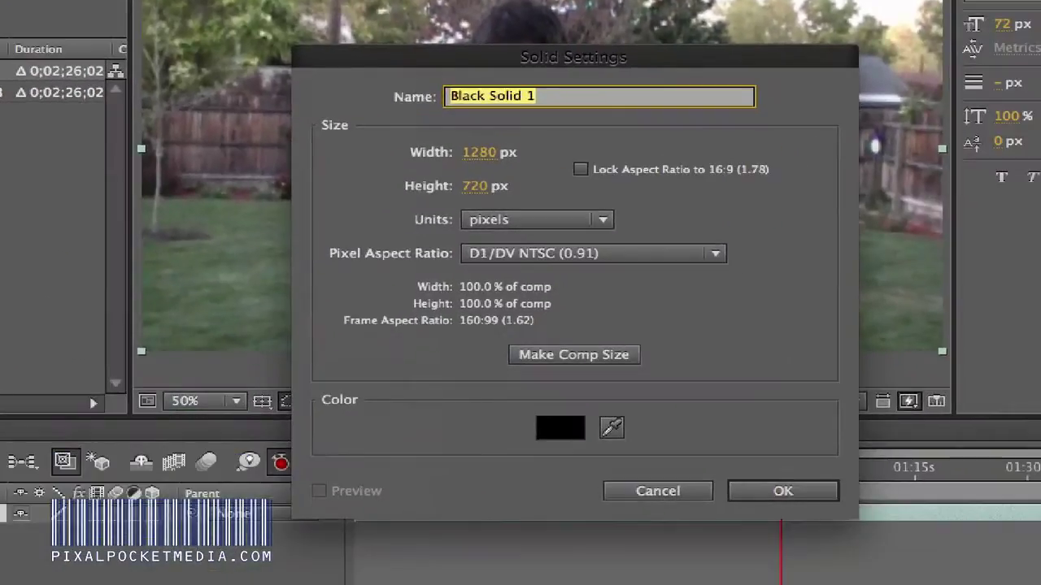
{"action": "left_click", "coordinate": [787, 492]}
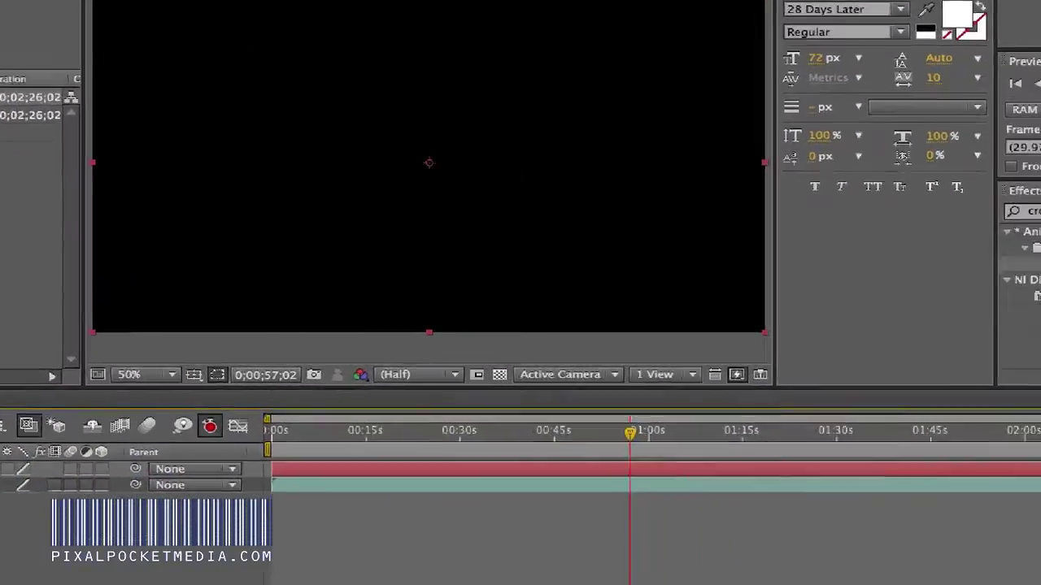
Search the effects for "frac" and apply Fractal Noise to the black solid.
{"action": "type", "text": "crop"}
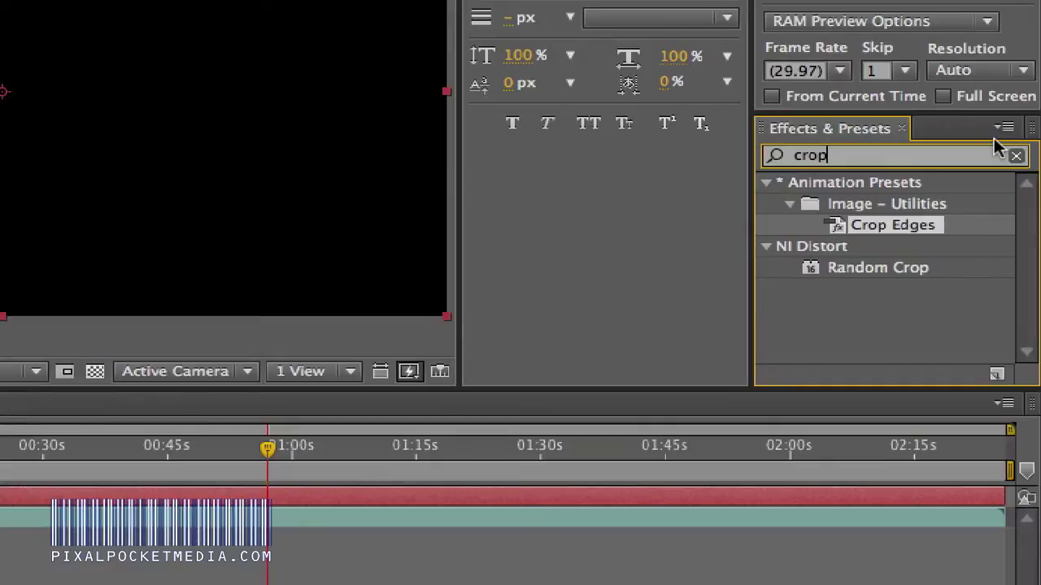
{"action": "key", "text": "BackSpace"}
{"action": "key", "text": "BackSpace"}
{"action": "key", "text": "BackSpace"}
{"action": "key", "text": "BackSpace"}
{"action": "type", "text": "f"}
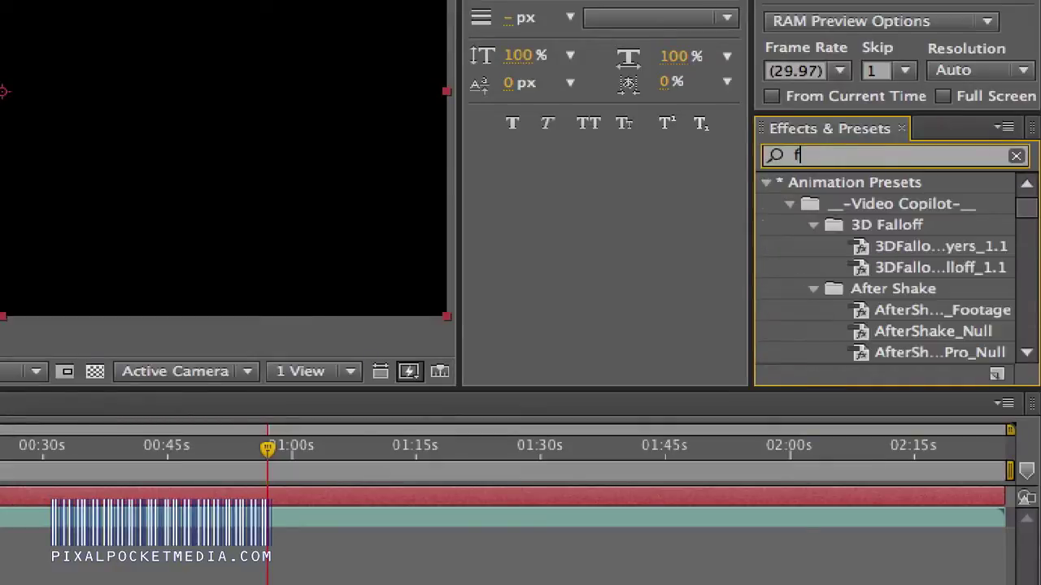
{"action": "type", "text": "rac"}
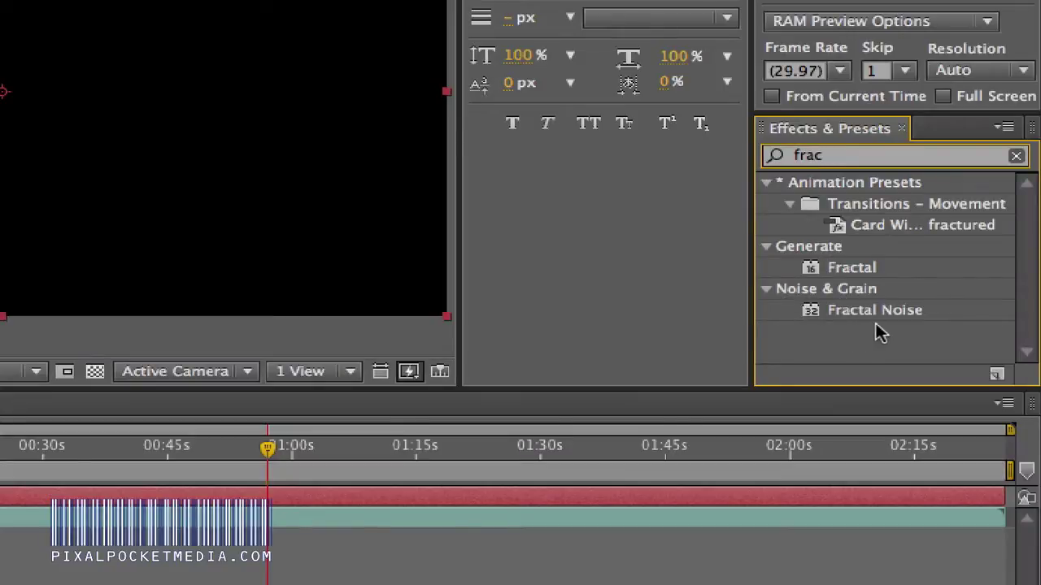
{"action": "left_click_drag", "start_coordinate": [890, 311], "coordinate": [45, 129]}
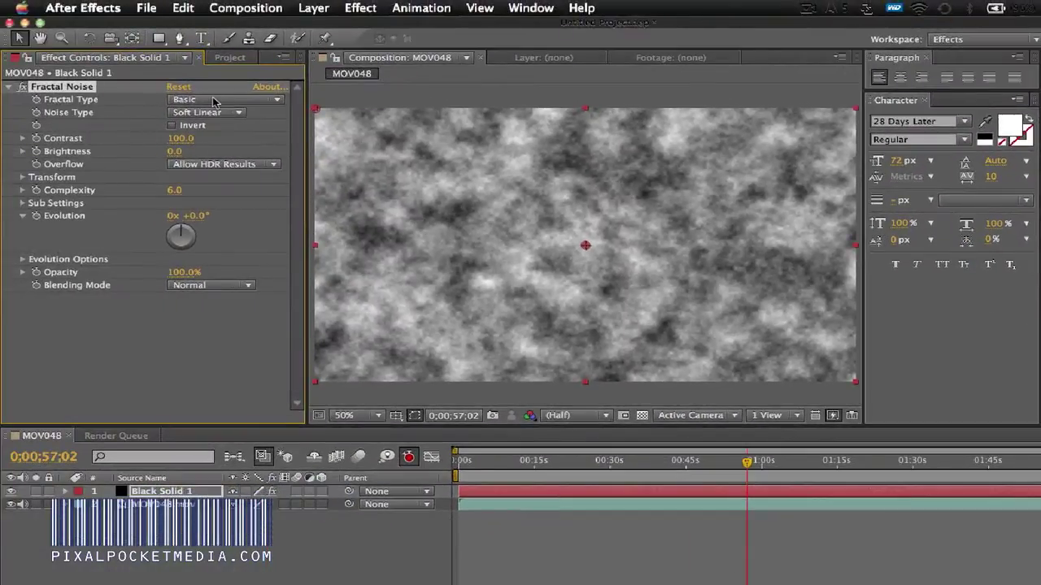
Try the Subscale, Swirly and Cloudy fractal types on the solid's Fractal Noise effect.
{"action": "left_click", "coordinate": [214, 100]}
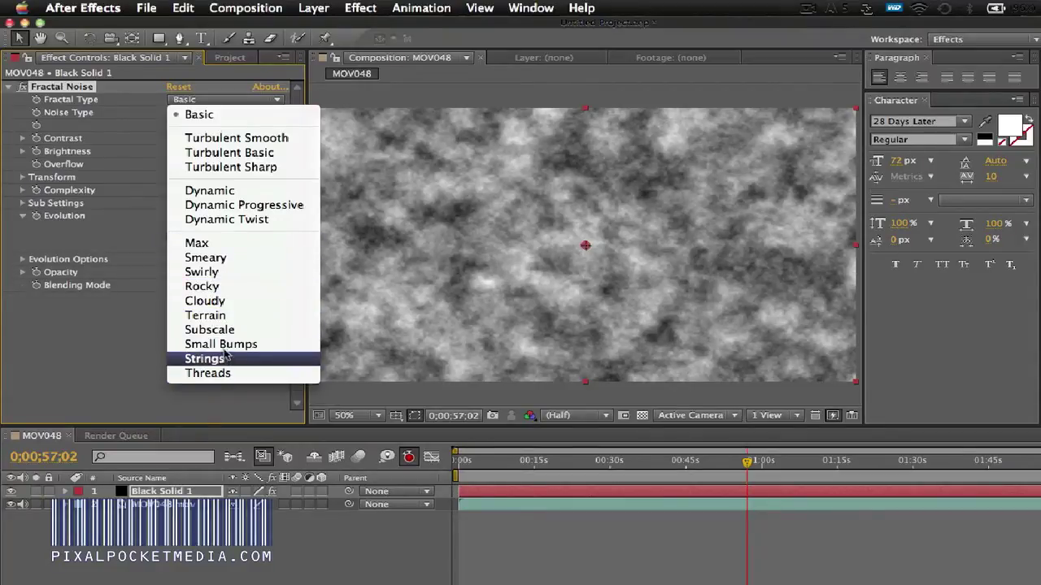
{"action": "left_click", "coordinate": [216, 330]}
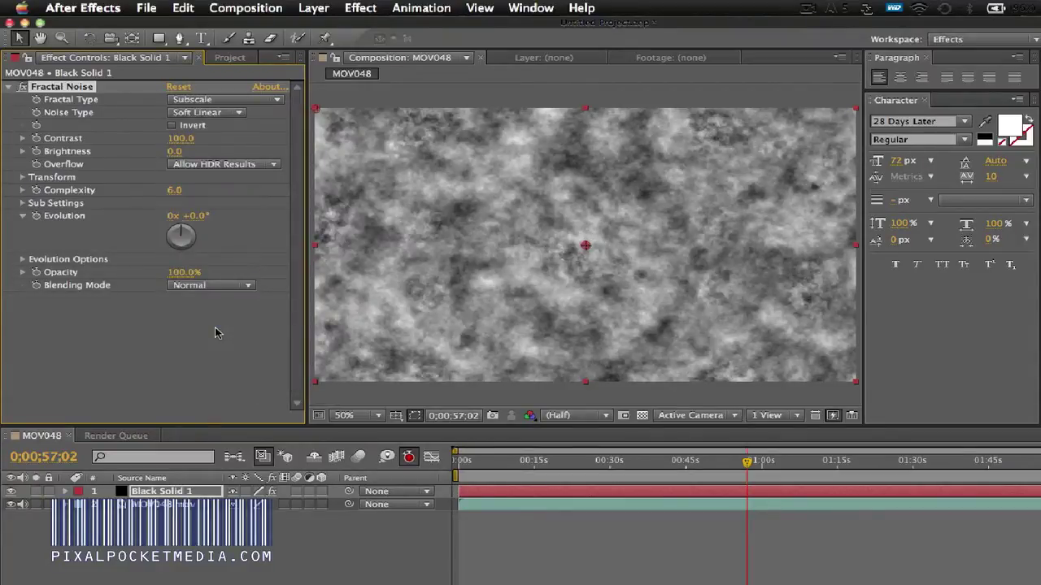
{"action": "left_click", "coordinate": [214, 100]}
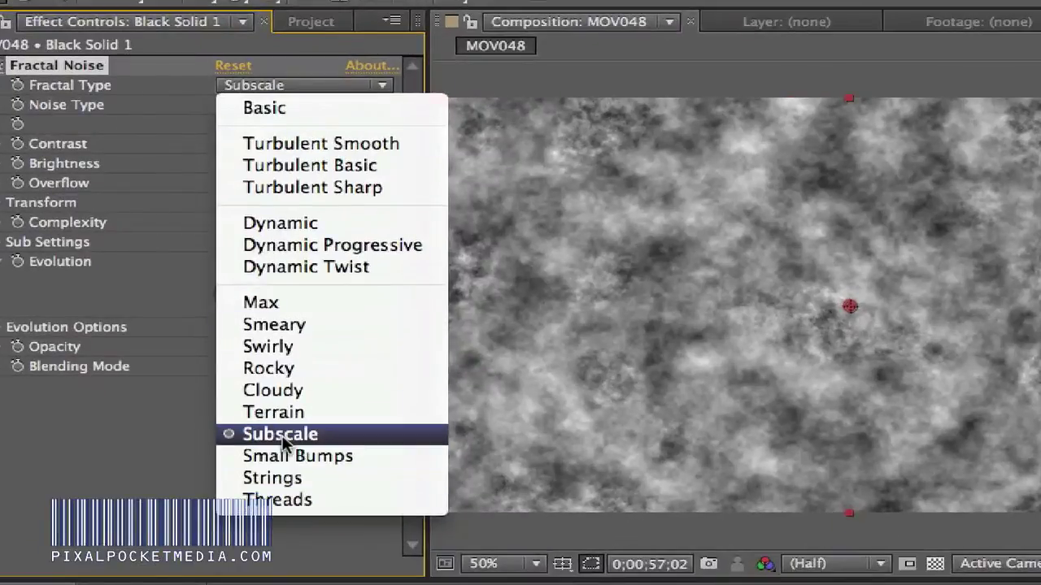
{"action": "left_click", "coordinate": [292, 352]}
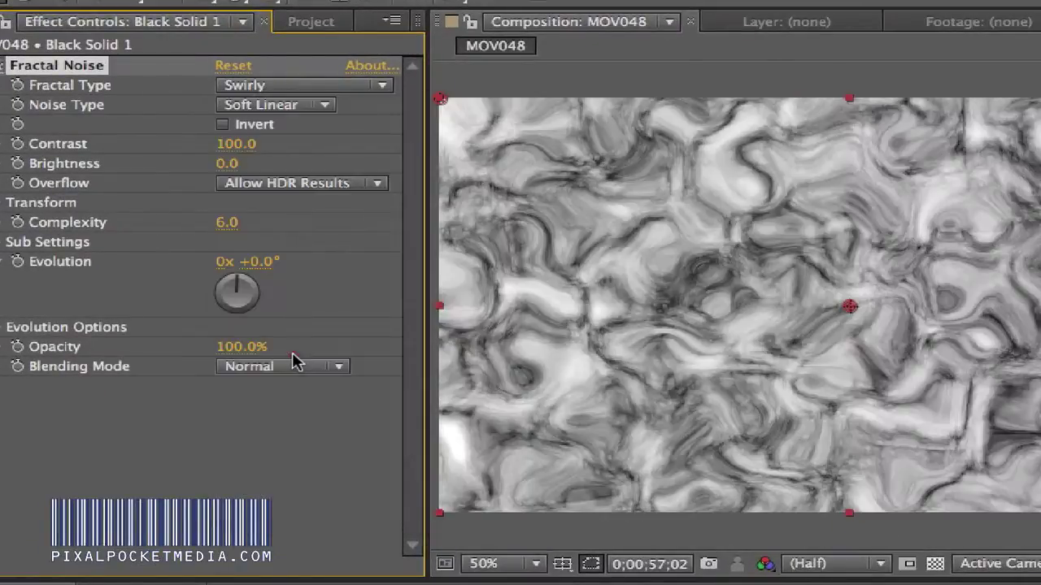
{"action": "left_click", "coordinate": [281, 86]}
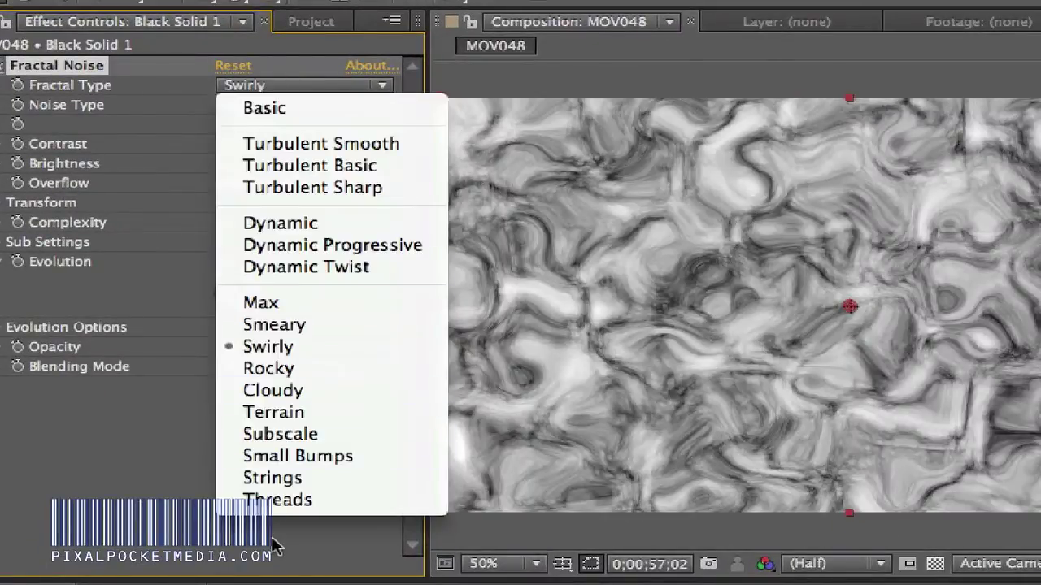
{"action": "left_click", "coordinate": [277, 392]}
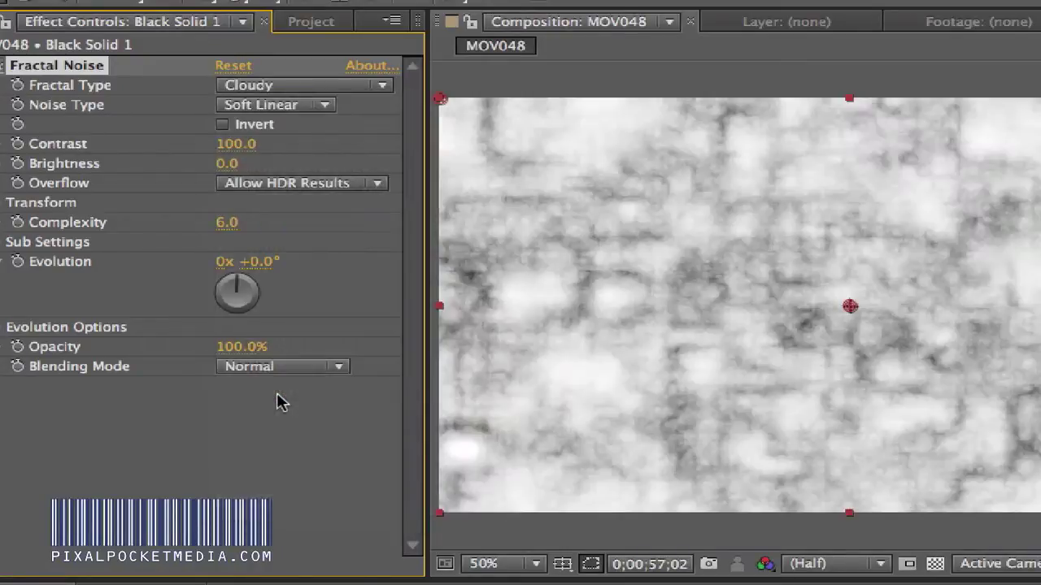
Set the Fractal Type of the solid's Fractal Noise effect to Smeary.
{"action": "left_click", "coordinate": [277, 87]}
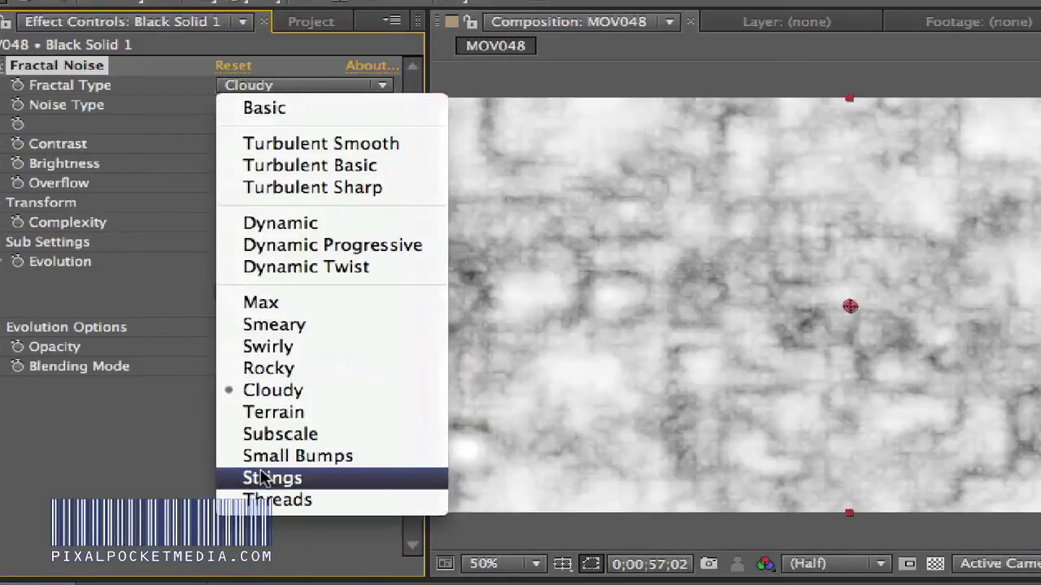
{"action": "left_click", "coordinate": [297, 326]}
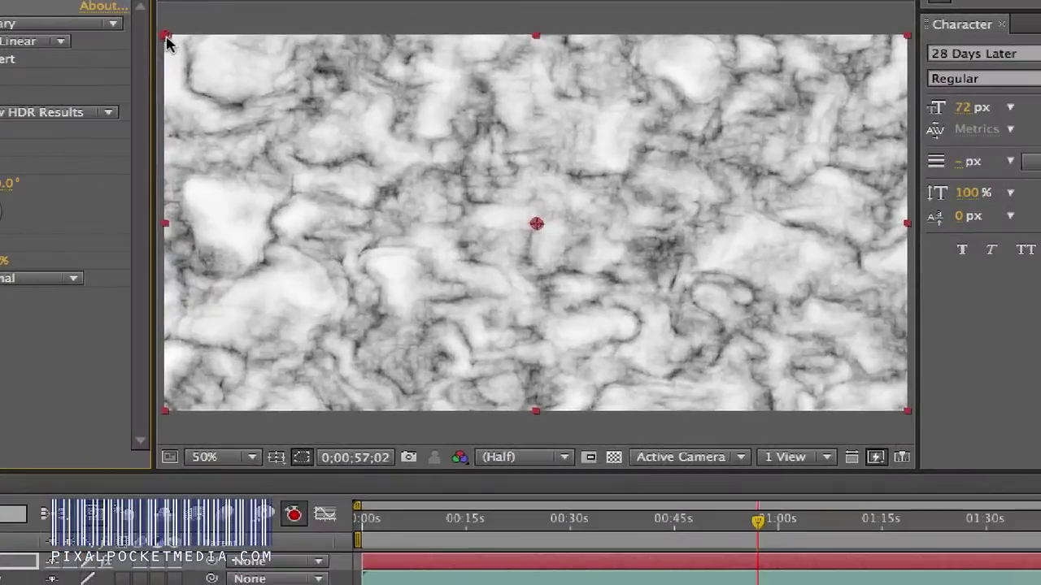
Scale the noise solid down to about 22% by 24% and place it over the man's lower torso.
{"action": "left_click", "coordinate": [411, 153]}
{"action": "left_click", "coordinate": [469, 180]}
{"action": "left_click_drag", "start_coordinate": [262, 92], "coordinate": [631, 181]}
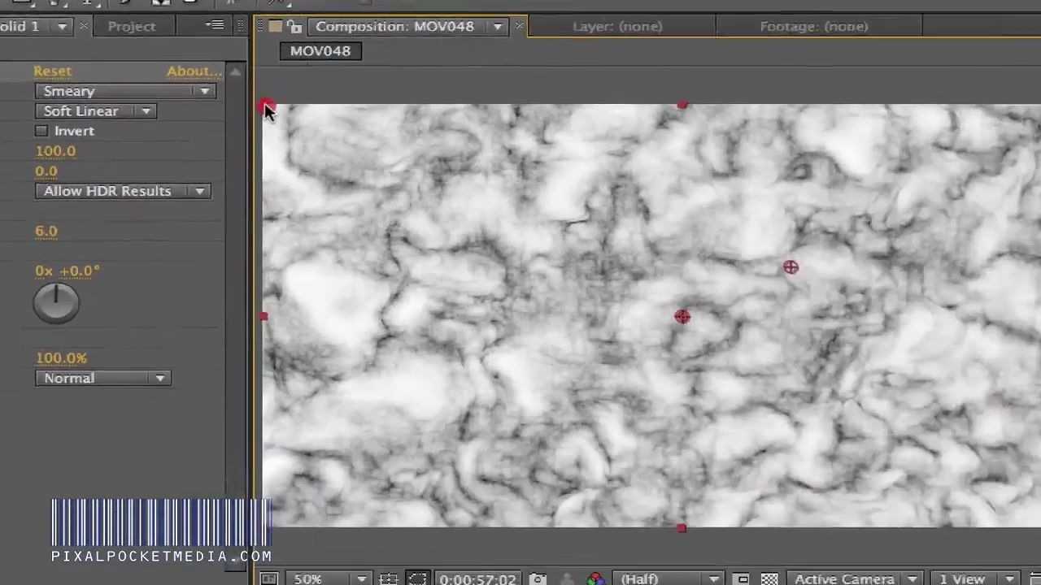
{"action": "left_click_drag", "start_coordinate": [584, 203], "coordinate": [829, 316]}
{"action": "left_click_drag", "start_coordinate": [316, 152], "coordinate": [374, 329]}
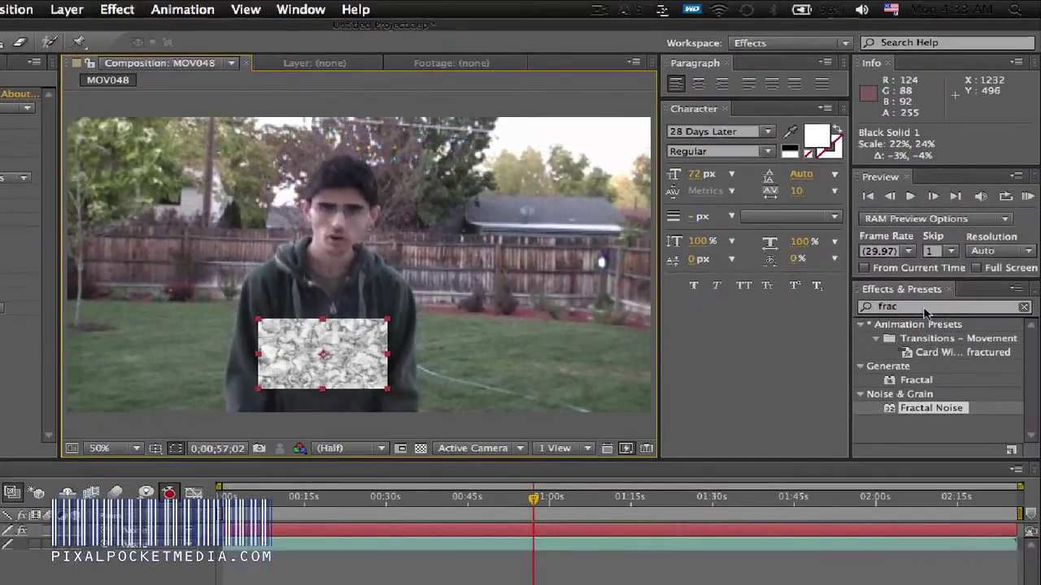
Search the effects for "mask" and apply the "Lower T...ask NTSC" preset to the noise solid.
{"action": "left_click", "coordinate": [924, 308]}
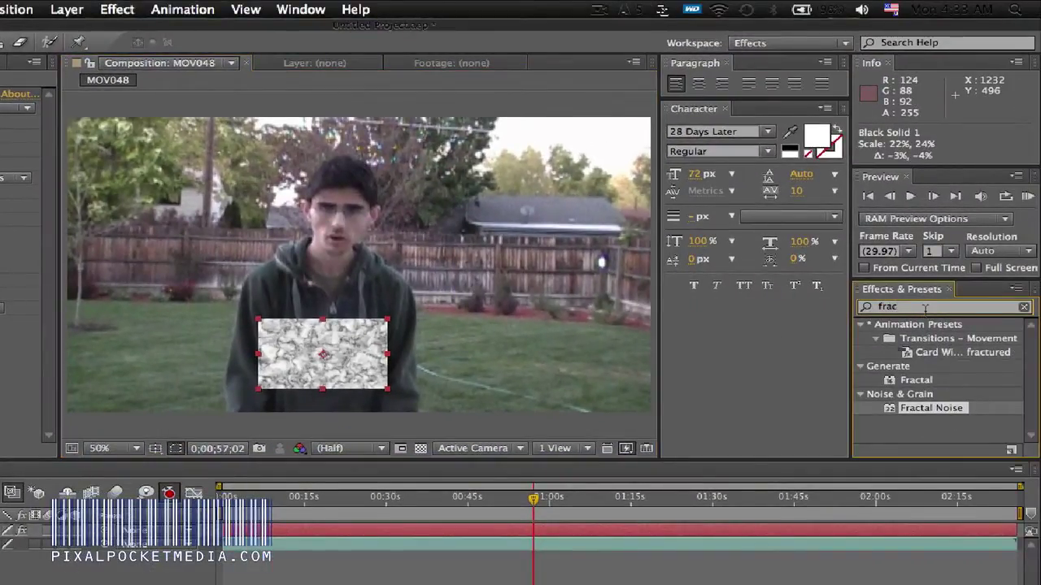
{"action": "key", "text": "BackSpace"}
{"action": "key", "text": "BackSpace"}
{"action": "key", "text": "BackSpace"}
{"action": "key", "text": "BackSpace"}
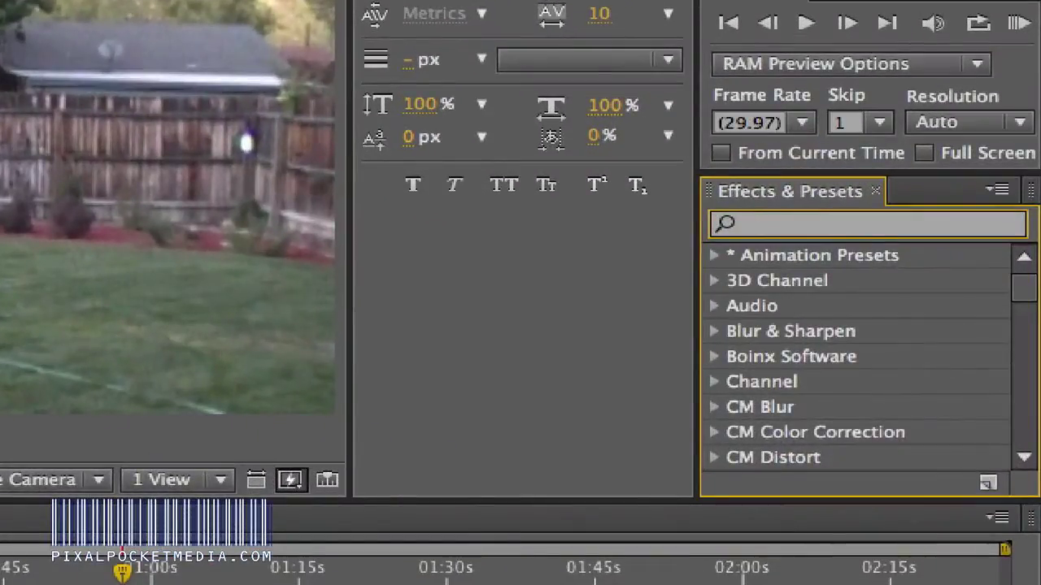
{"action": "type", "text": "mask"}
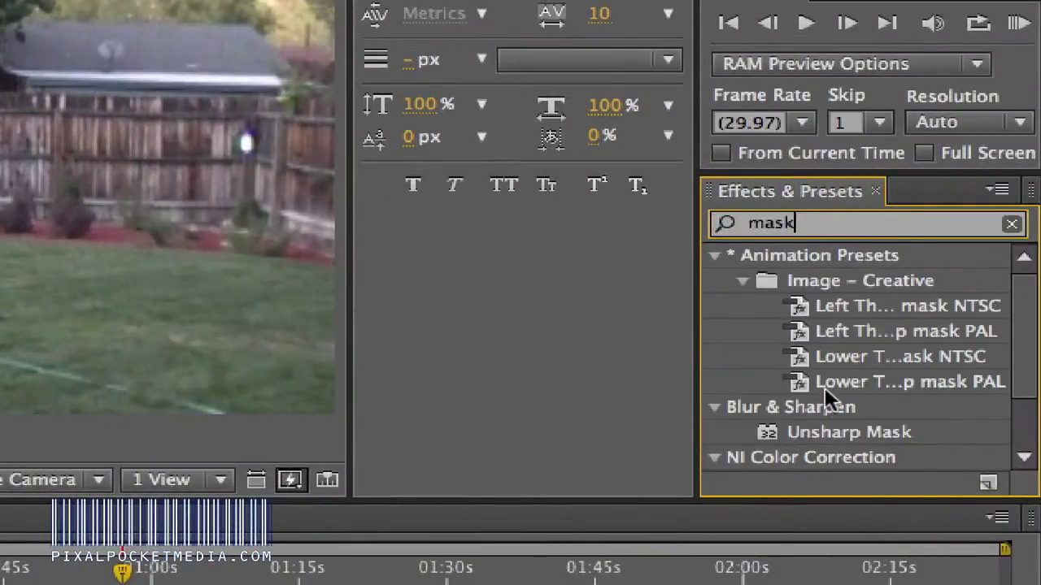
{"action": "left_click_drag", "start_coordinate": [846, 354], "coordinate": [396, 349]}
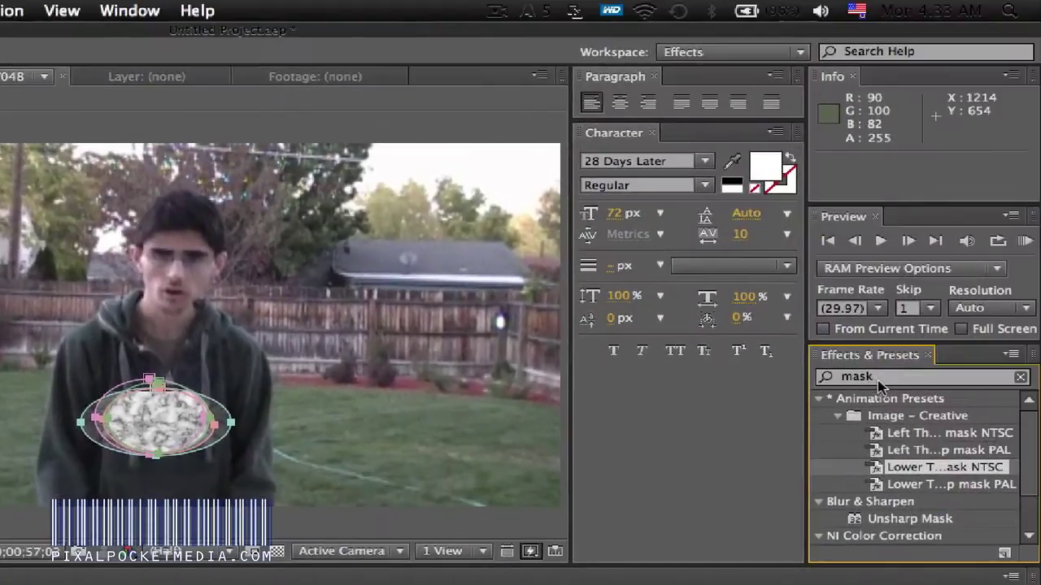
Replace the effects search term with "color".
{"action": "left_click", "coordinate": [889, 379]}
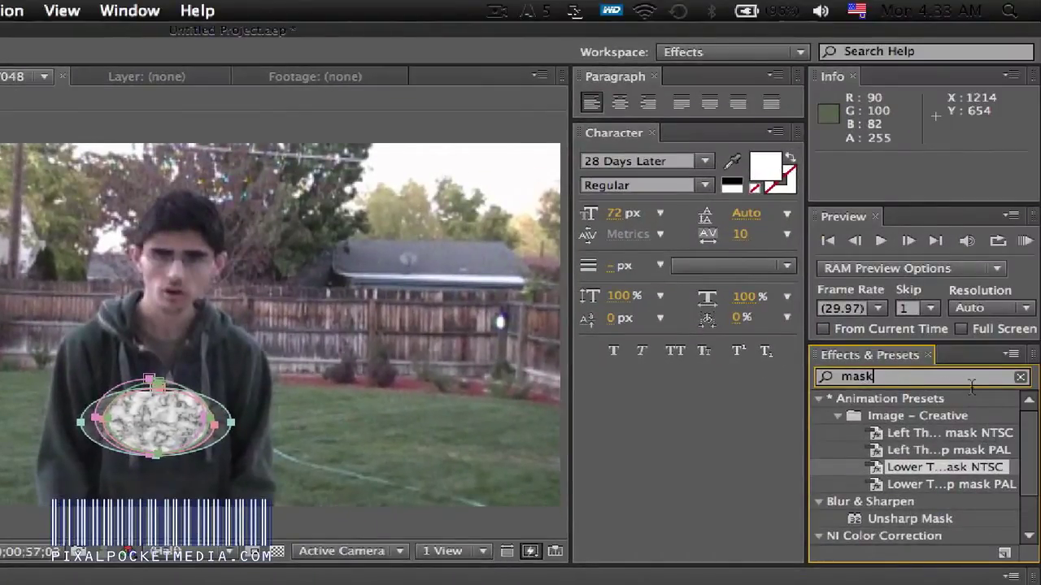
{"action": "key", "text": "BackSpace"}
{"action": "key", "text": "BackSpace"}
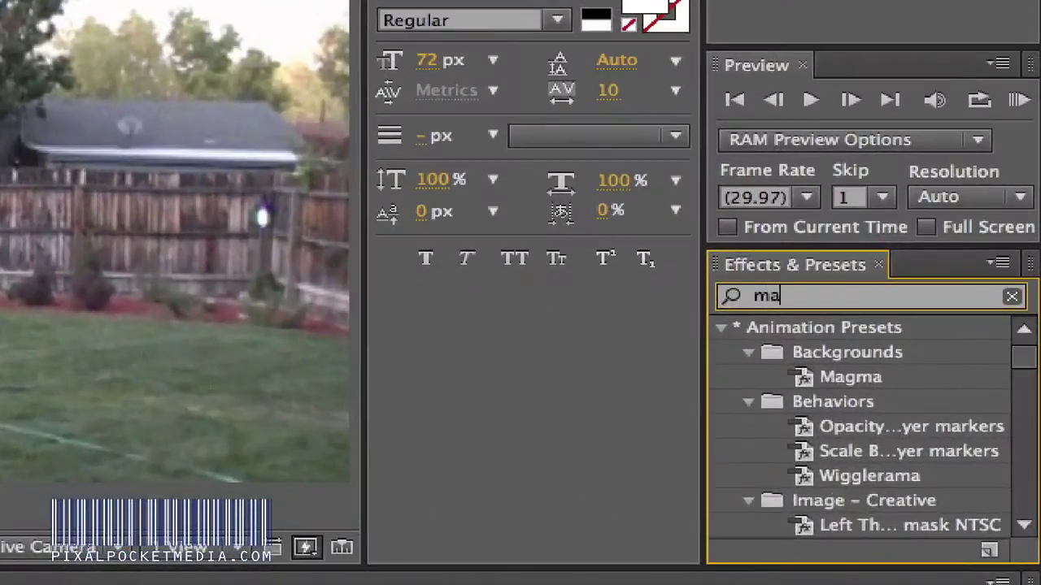
{"action": "key", "text": "BackSpace"}
{"action": "key", "text": "BackSpace"}
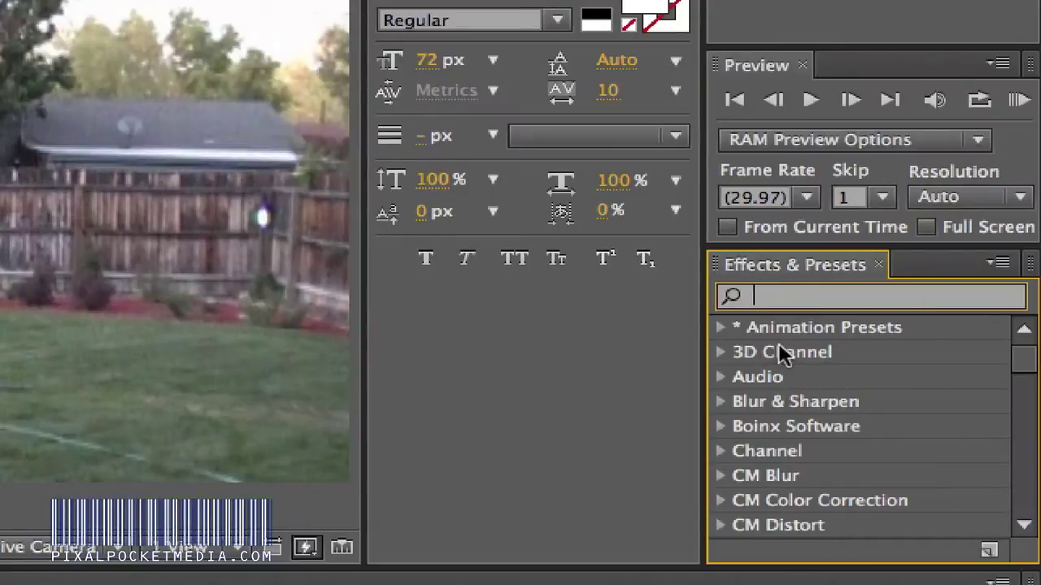
{"action": "type", "text": "color"}
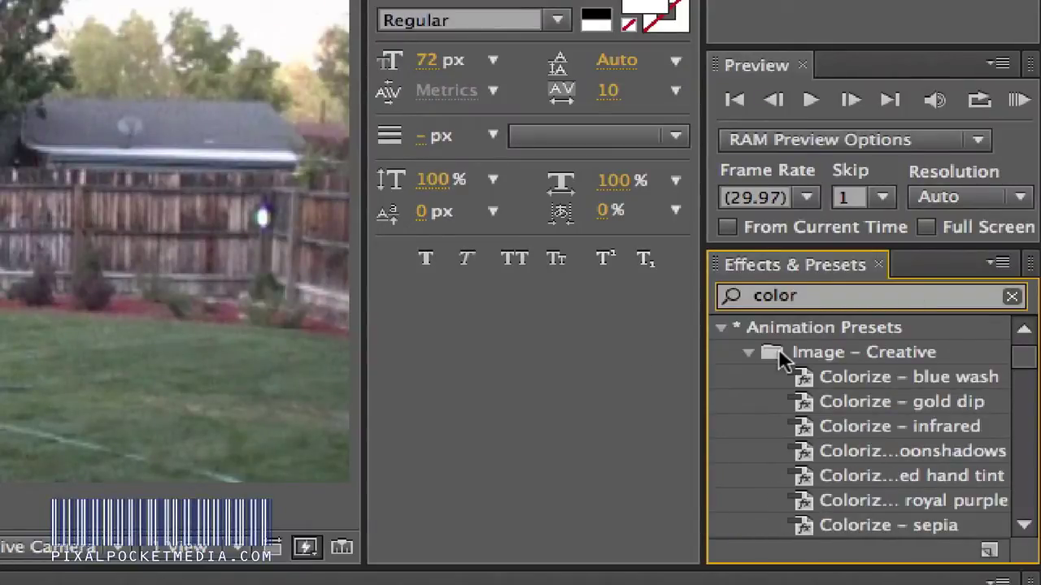
Find Color Balance under the Color Correction effects and apply it to the noise solid.
{"action": "scroll", "coordinate": [736, 419], "scroll_direction": "down", "scroll_amount": 10}
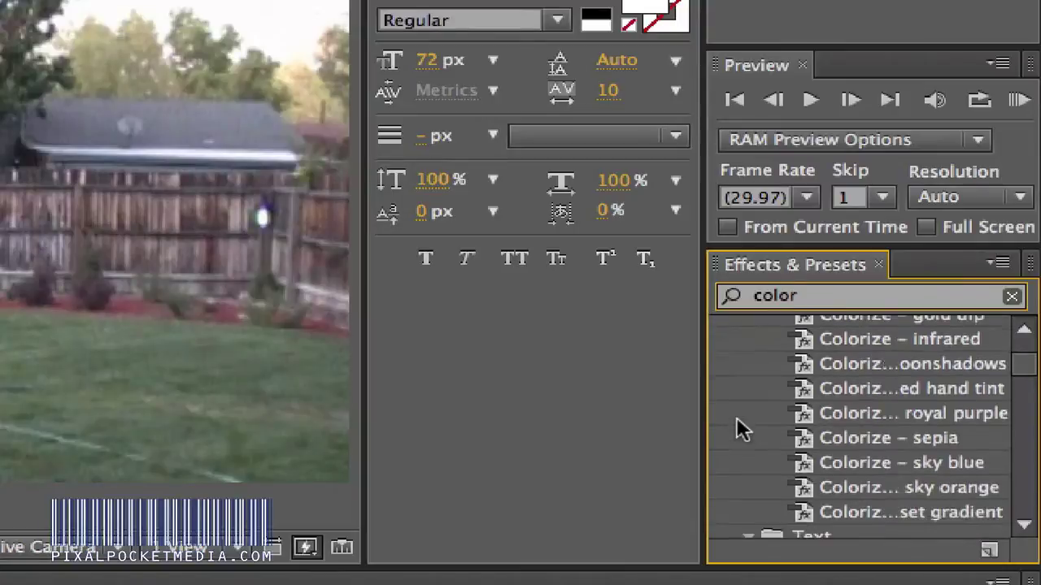
{"action": "scroll", "coordinate": [737, 419], "scroll_direction": "down", "scroll_amount": 5}
{"action": "scroll", "coordinate": [737, 419], "scroll_direction": "up", "scroll_amount": 2}
{"action": "scroll", "coordinate": [737, 419], "scroll_direction": "down", "scroll_amount": 2}
{"action": "scroll", "coordinate": [767, 432], "scroll_direction": "down", "scroll_amount": 1}
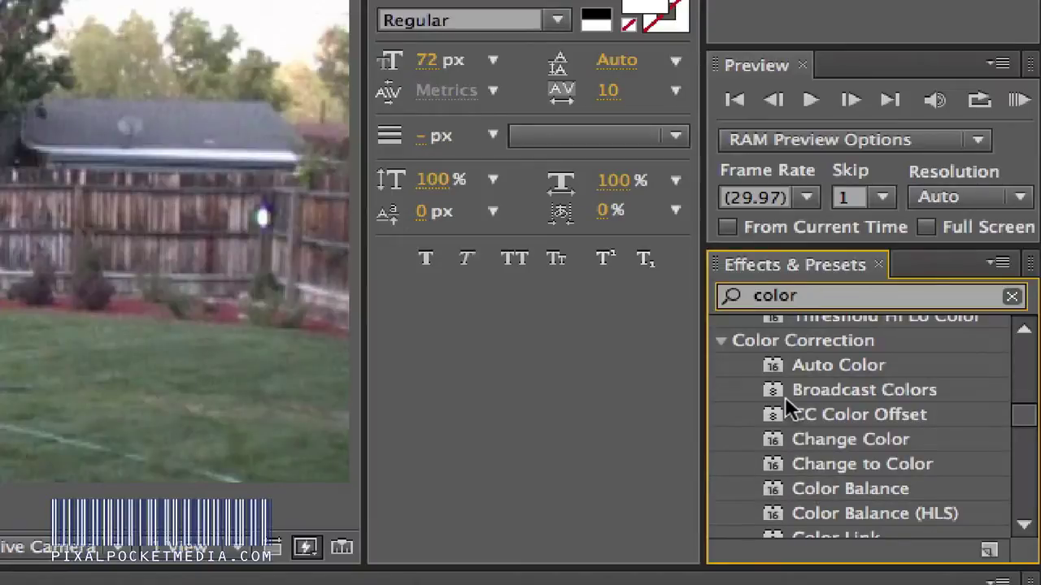
{"action": "scroll", "coordinate": [785, 396], "scroll_direction": "down", "scroll_amount": 2}
{"action": "left_click", "coordinate": [838, 446]}
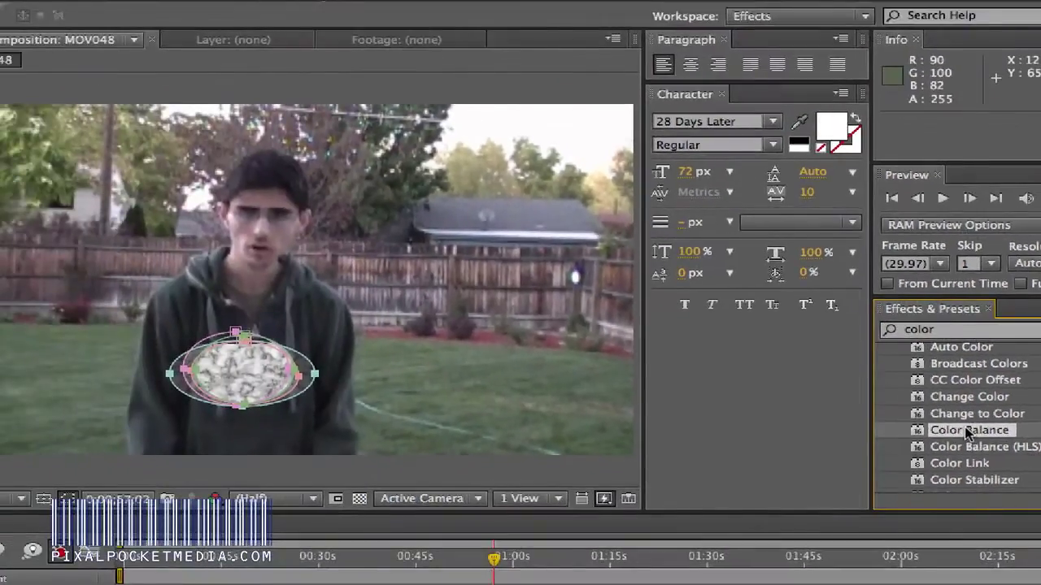
{"action": "left_click_drag", "start_coordinate": [860, 439], "coordinate": [0, 356]}
{"action": "left_click_drag", "start_coordinate": [373, 371], "coordinate": [248, 361]}
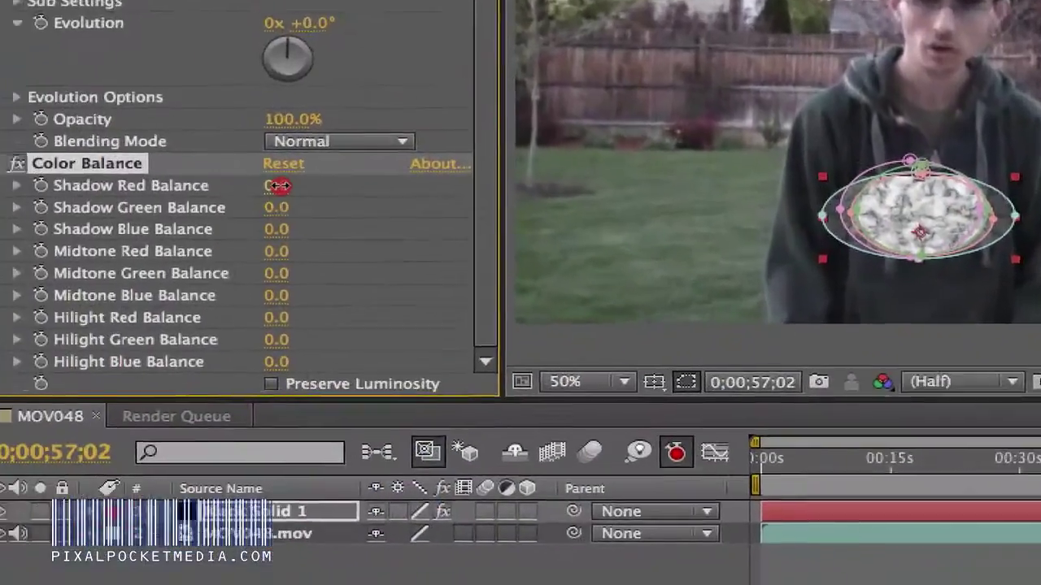
Set Color Balance's Shadow Red to 100, Shadow Green to -100, Shadow Blue to -100 and Midtone Red to 100.
{"action": "left_click_drag", "start_coordinate": [0, 350], "coordinate": [0, 314]}
{"action": "left_click_drag", "start_coordinate": [317, 122], "coordinate": [328, 47]}
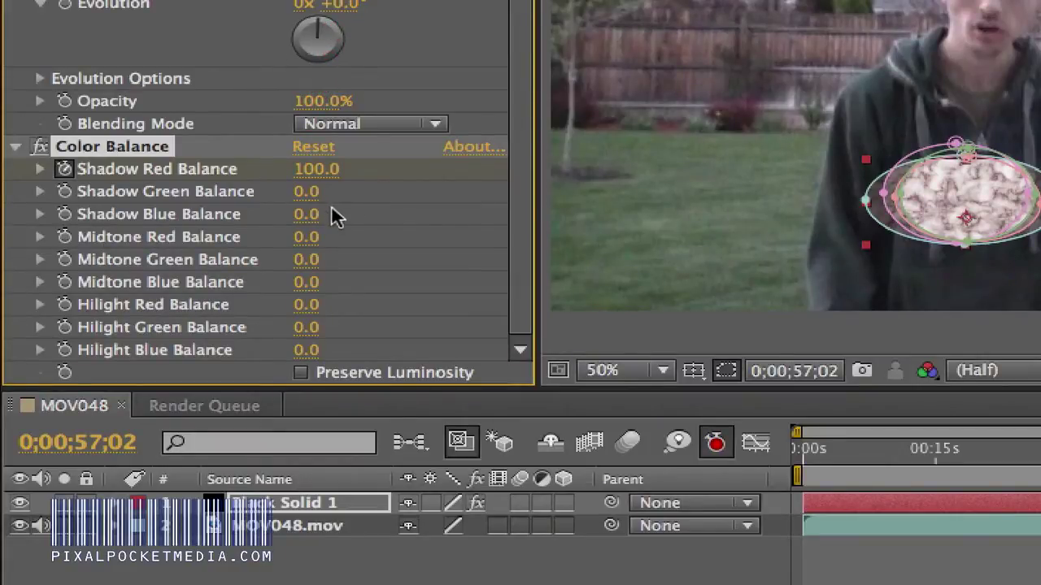
{"action": "left_click_drag", "start_coordinate": [296, 197], "coordinate": [262, 366]}
{"action": "left_click_drag", "start_coordinate": [302, 237], "coordinate": [338, 109]}
{"action": "left_click_drag", "start_coordinate": [321, 197], "coordinate": [262, 319]}
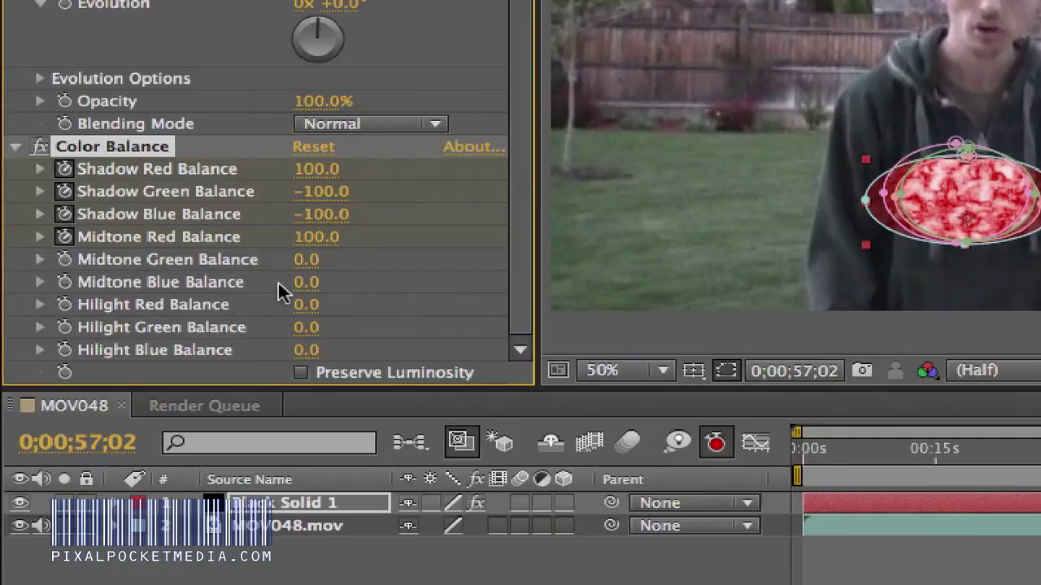
Set Color Balance's Midtone Blue to 69, Hilight Green to 32 and Hilight Blue to 17 for the noise solid.
{"action": "left_click_drag", "start_coordinate": [302, 282], "coordinate": [324, 205]}
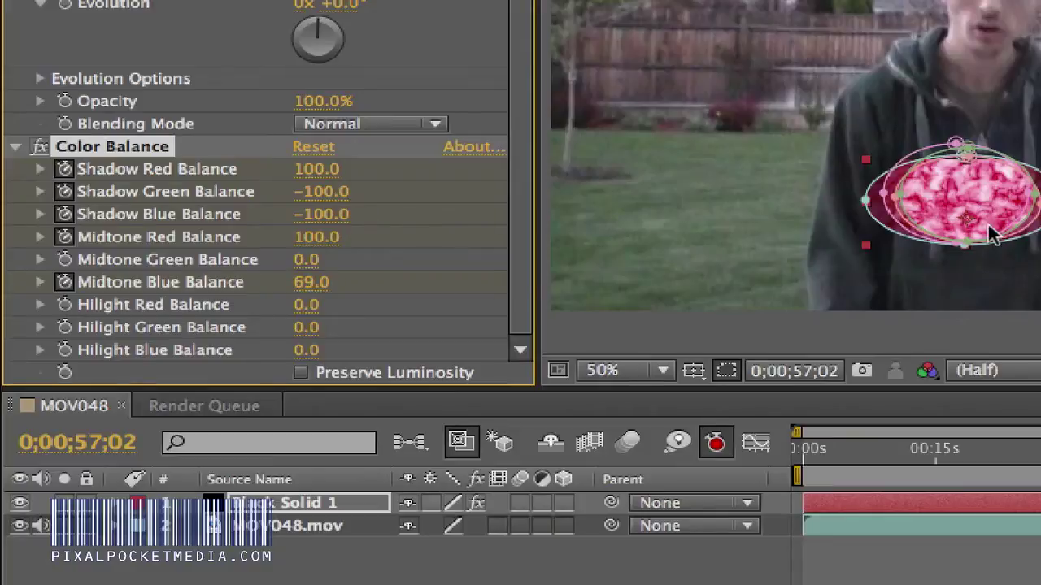
{"action": "left_click_drag", "start_coordinate": [308, 327], "coordinate": [319, 293]}
{"action": "left_click_drag", "start_coordinate": [311, 349], "coordinate": [309, 330]}
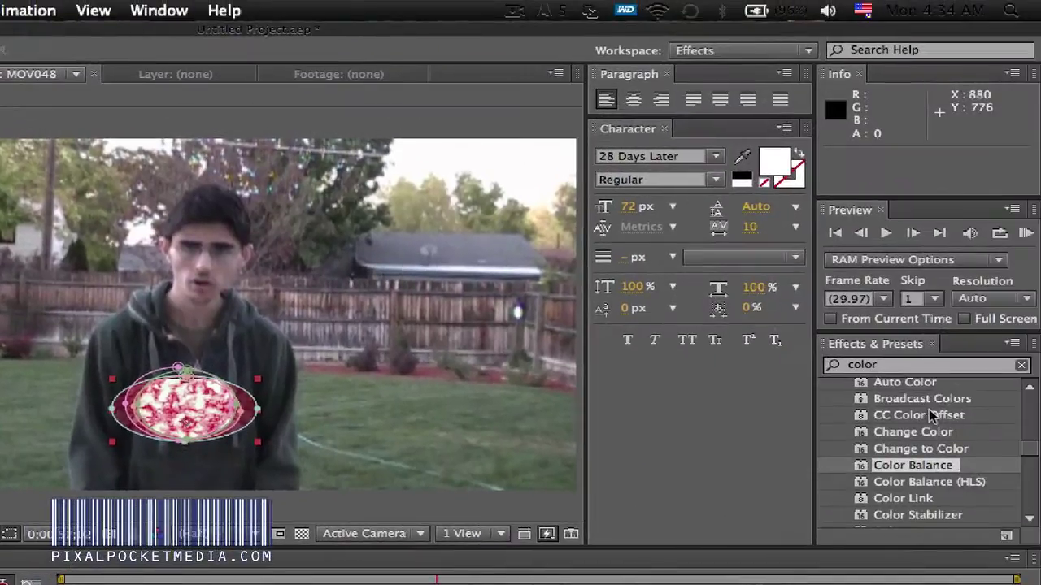
Look through the other color effects in the search results for alternative ways to tint the solid.
{"action": "scroll", "coordinate": [929, 455], "scroll_direction": "down", "scroll_amount": 3}
{"action": "scroll", "coordinate": [929, 459], "scroll_direction": "down", "scroll_amount": 3}
{"action": "scroll", "coordinate": [927, 462], "scroll_direction": "up", "scroll_amount": 3}
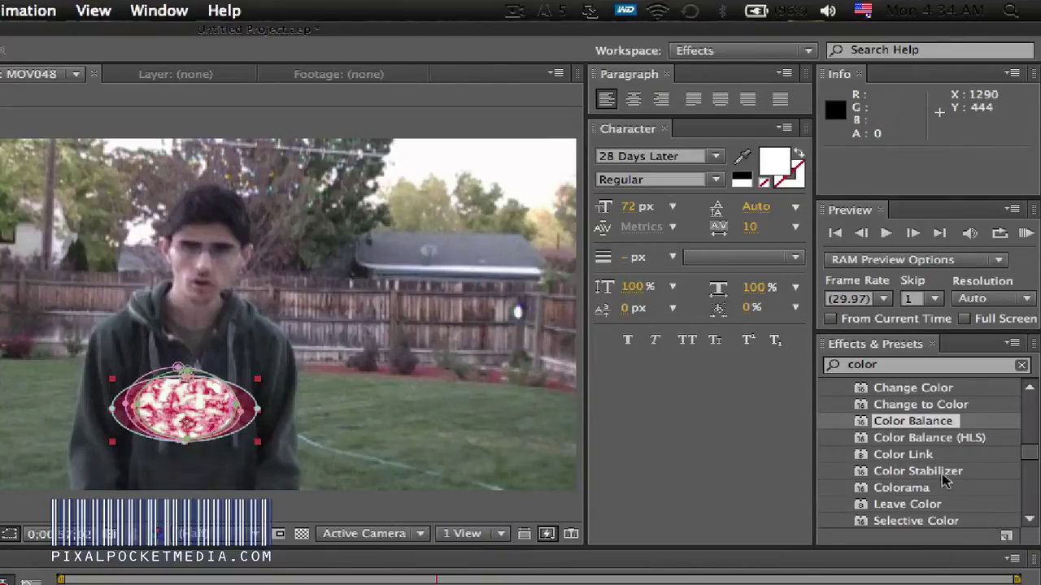
{"action": "scroll", "coordinate": [914, 442], "scroll_direction": "down", "scroll_amount": 10}
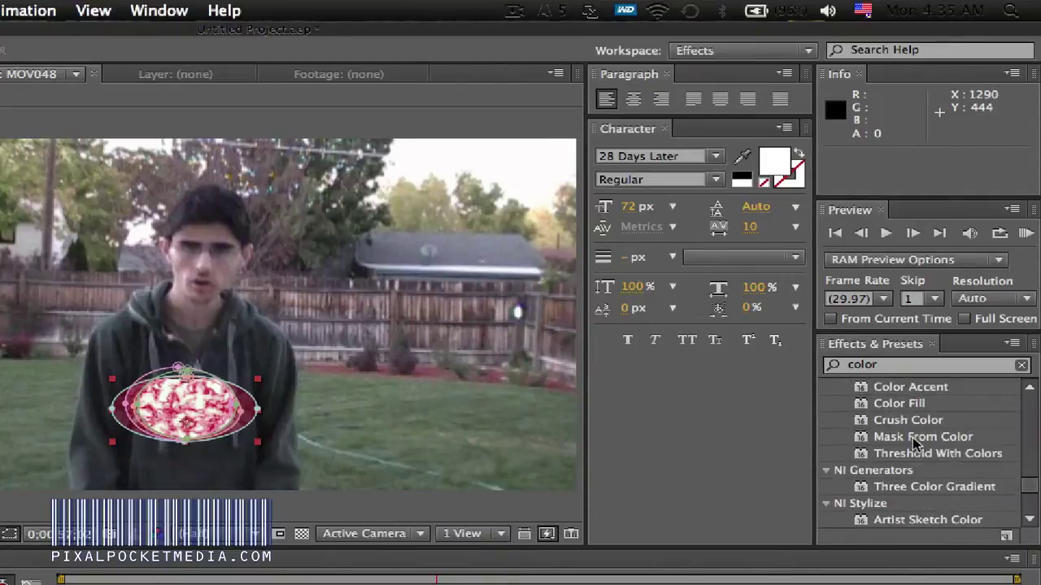
{"action": "scroll", "coordinate": [914, 442], "scroll_direction": "up", "scroll_amount": 10}
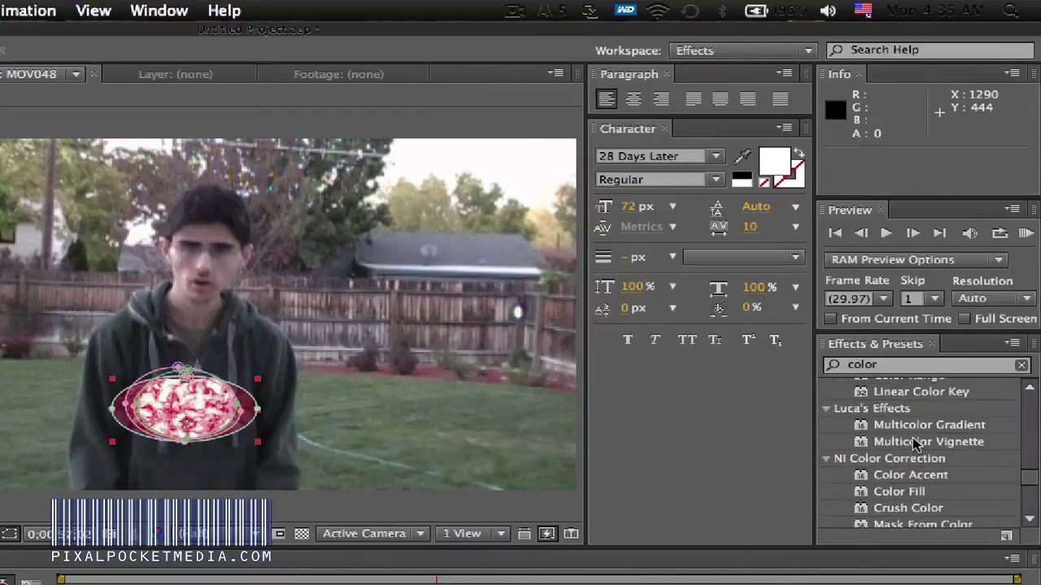
{"action": "scroll", "coordinate": [914, 442], "scroll_direction": "up", "scroll_amount": 3}
{"action": "scroll", "coordinate": [914, 442], "scroll_direction": "down", "scroll_amount": 10}
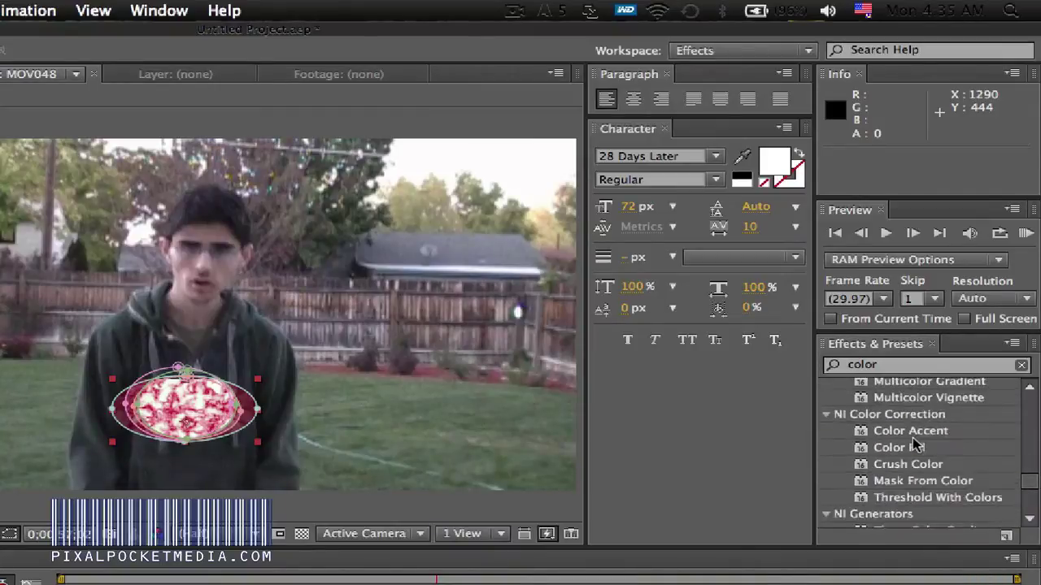
{"action": "scroll", "coordinate": [914, 442], "scroll_direction": "up", "scroll_amount": 6}
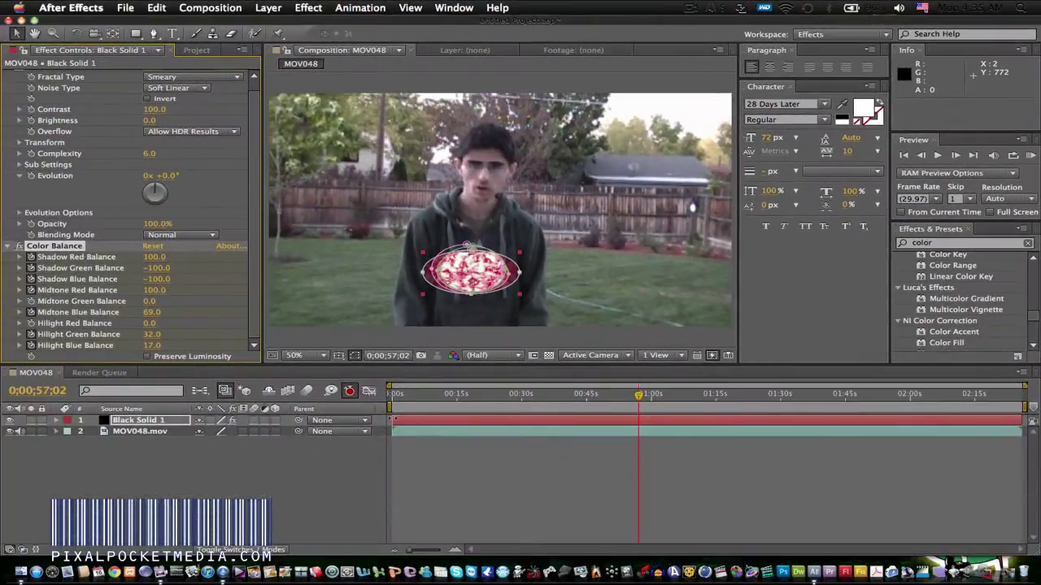
Trim the start of the Black Solid 1 layer to the current time, 0;00;57;02.
{"action": "left_click_drag", "start_coordinate": [392, 420], "coordinate": [622, 422]}
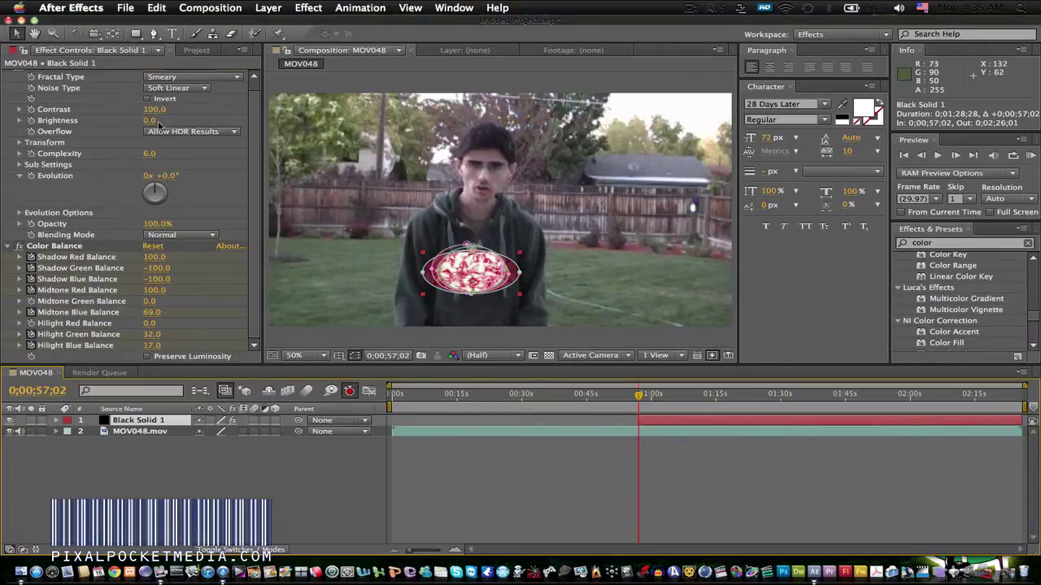
Replace the effects search term with "blur".
{"action": "left_click", "coordinate": [946, 243]}
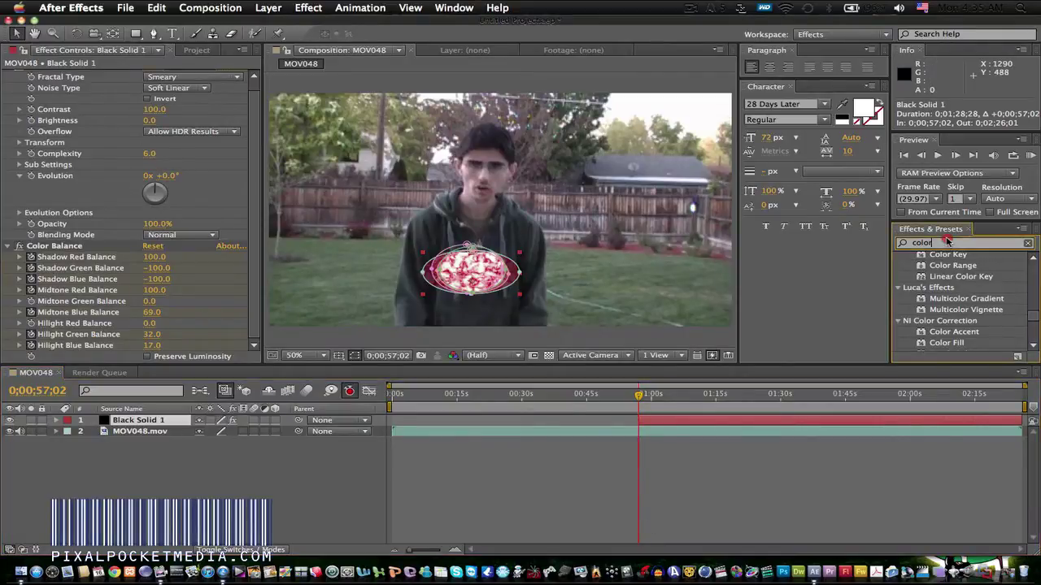
{"action": "key", "text": "BackSpace"}
{"action": "key", "text": "BackSpace"}
{"action": "key", "text": "BackSpace"}
{"action": "type", "text": "blur"}
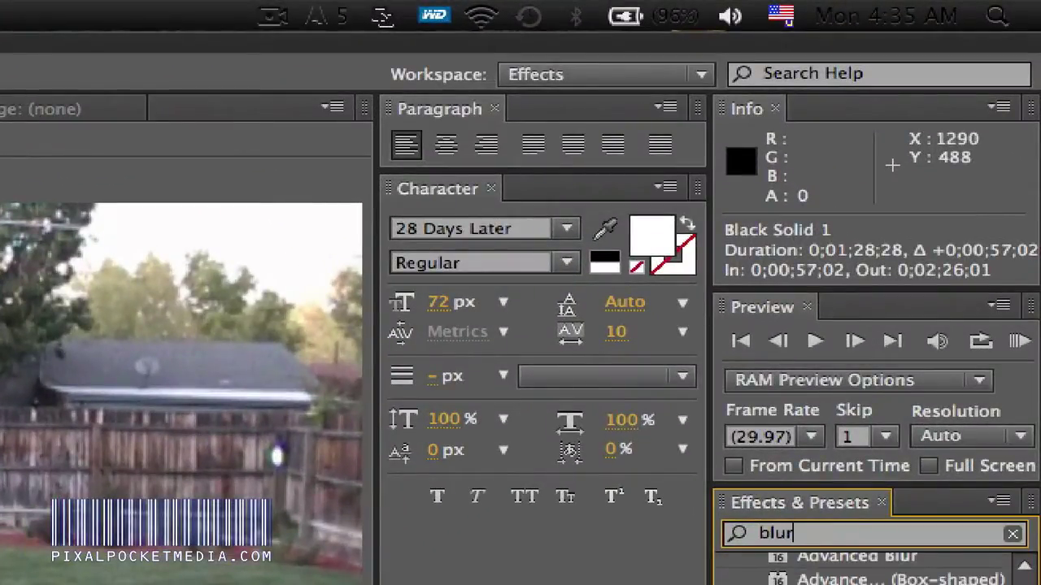
Find Box Blur under the Blur & Sharpen effects and apply it to the noise solid.
{"action": "scroll", "coordinate": [862, 569], "scroll_direction": "down", "scroll_amount": 3}
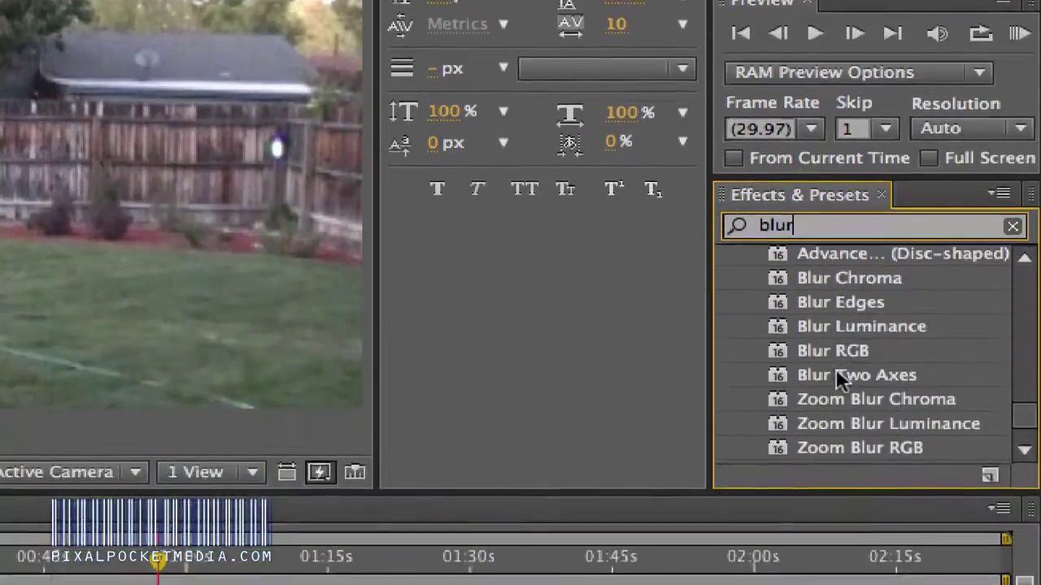
{"action": "scroll", "coordinate": [831, 297], "scroll_direction": "up", "scroll_amount": 1}
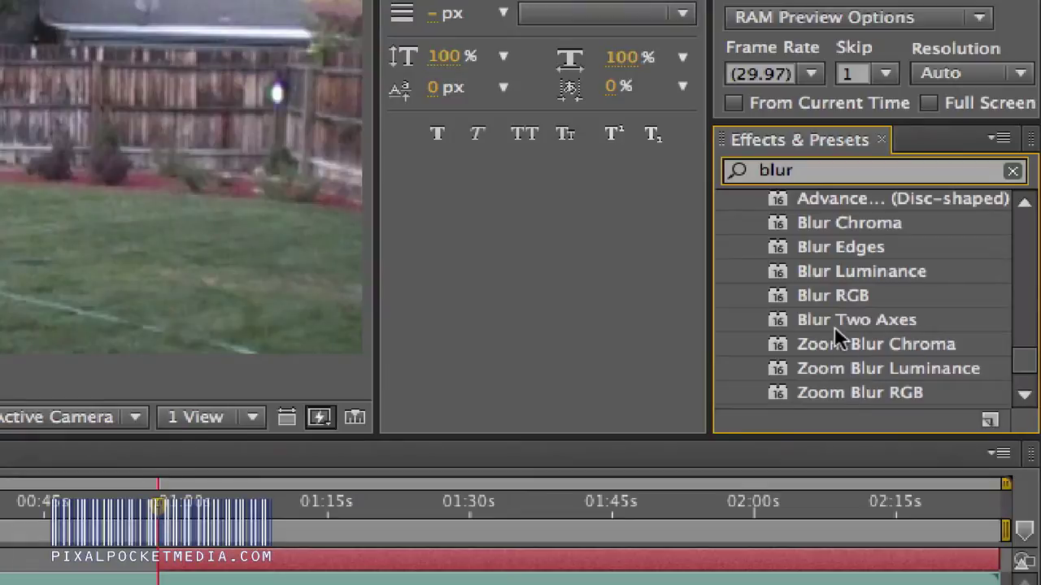
{"action": "scroll", "coordinate": [829, 313], "scroll_direction": "down", "scroll_amount": 2}
{"action": "scroll", "coordinate": [830, 313], "scroll_direction": "up", "scroll_amount": 6}
{"action": "scroll", "coordinate": [829, 321], "scroll_direction": "up", "scroll_amount": 10}
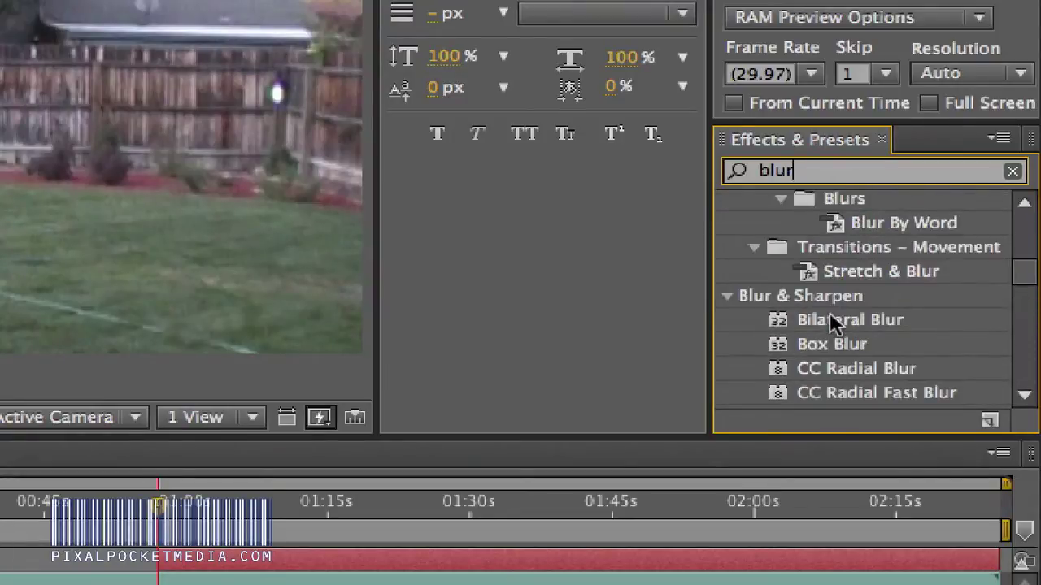
{"action": "scroll", "coordinate": [829, 312], "scroll_direction": "down", "scroll_amount": 3}
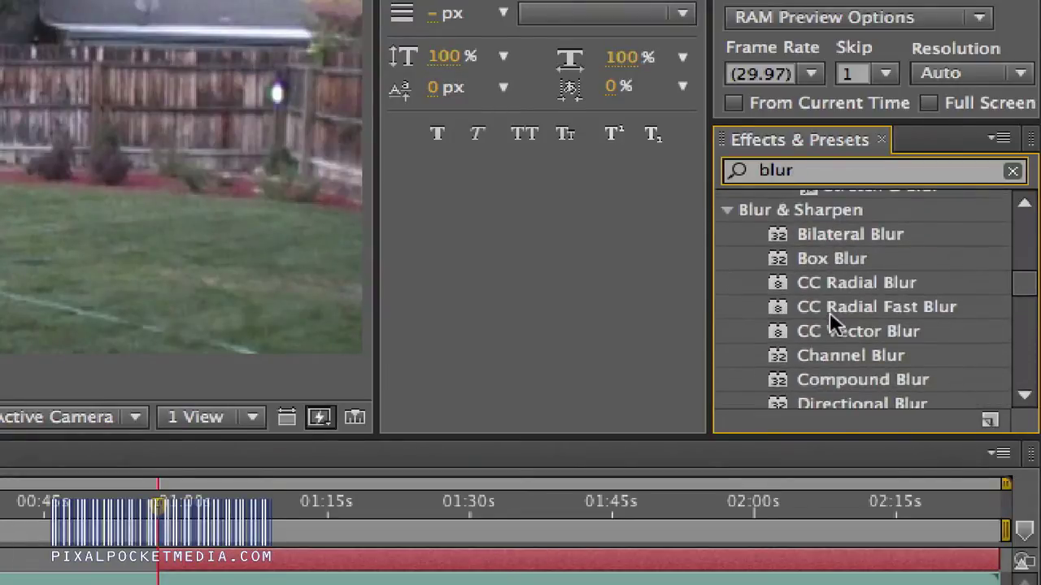
{"action": "double_click", "coordinate": [838, 256]}
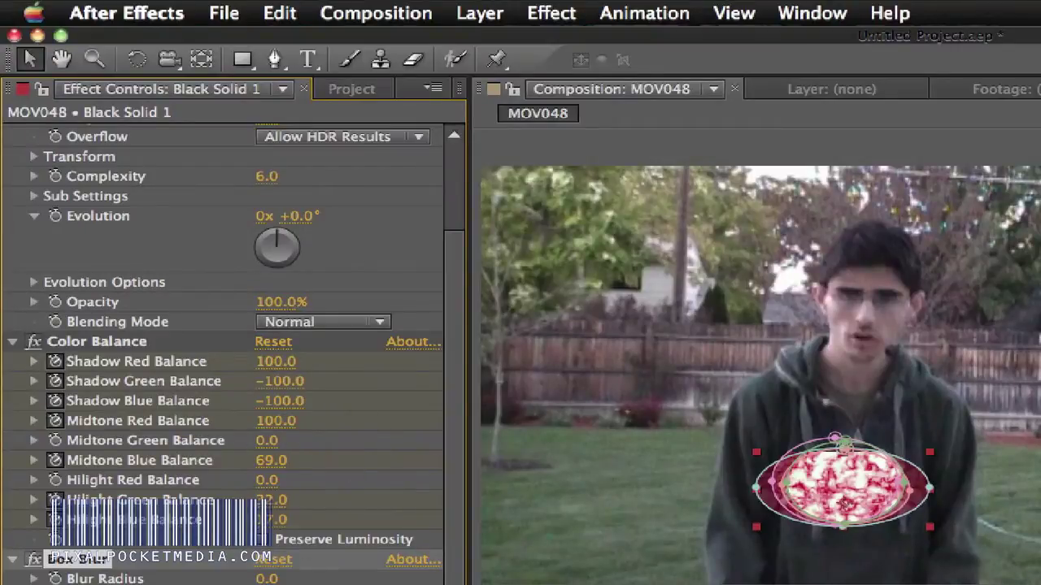
Try a Box Blur radius of 13, reduce it to 5, and set the iterations to 2.
{"action": "left_click_drag", "start_coordinate": [277, 579], "coordinate": [271, 566]}
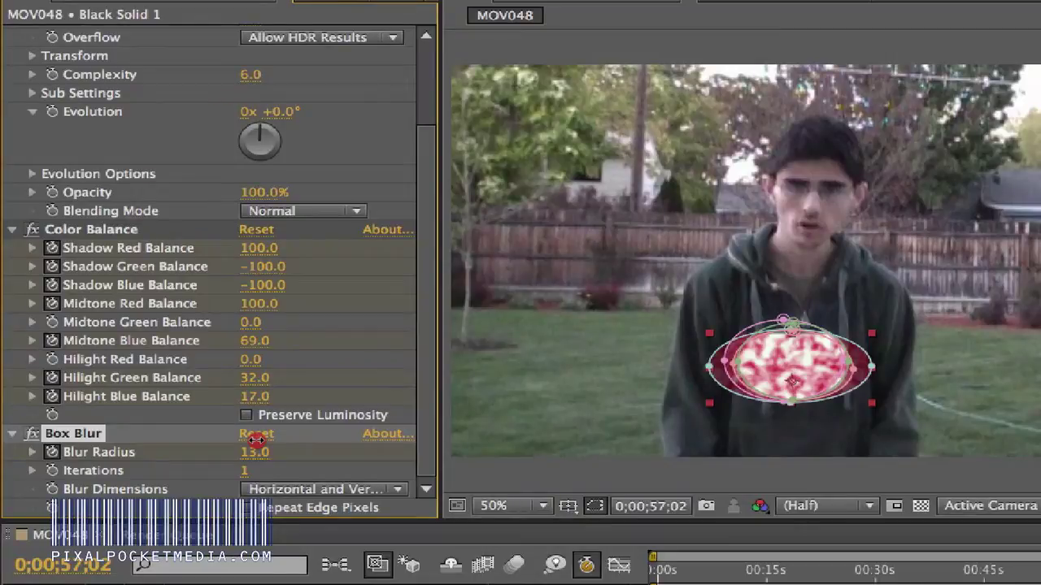
{"action": "mouse_move", "coordinate": [254, 445]}
{"action": "left_mouse_down"}
{"action": "mouse_move", "coordinate": [255, 462]}
{"action": "mouse_move", "coordinate": [251, 455]}
{"action": "left_mouse_up"}
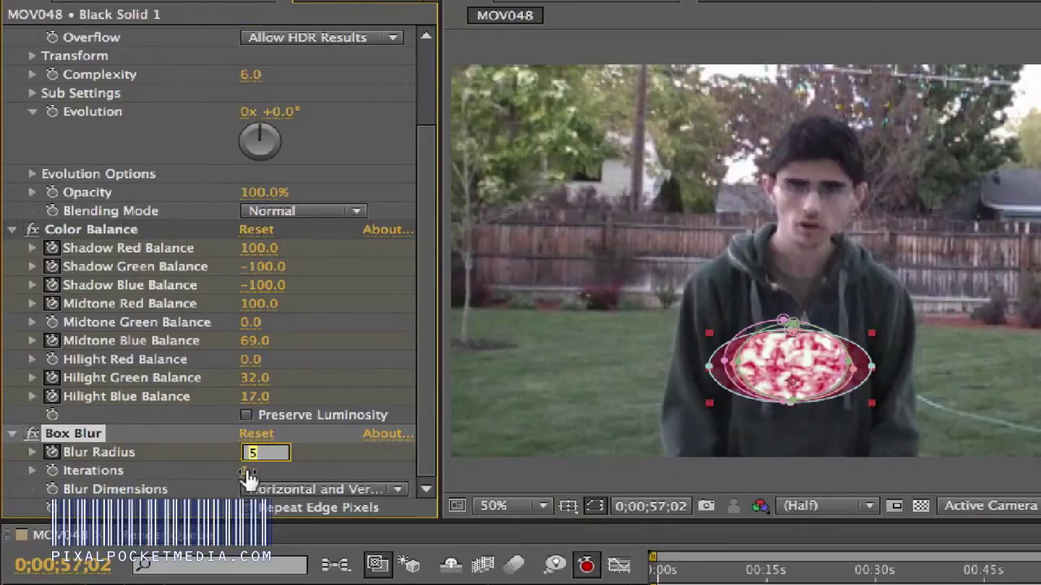
{"action": "left_click", "coordinate": [245, 472]}
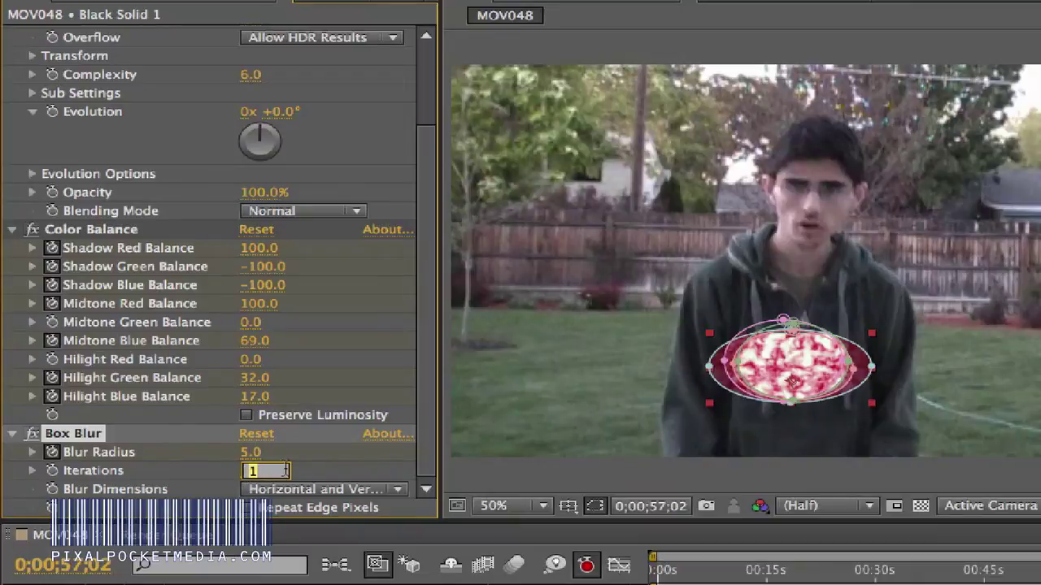
{"action": "type", "text": "2"}
{"action": "key", "text": "Return"}
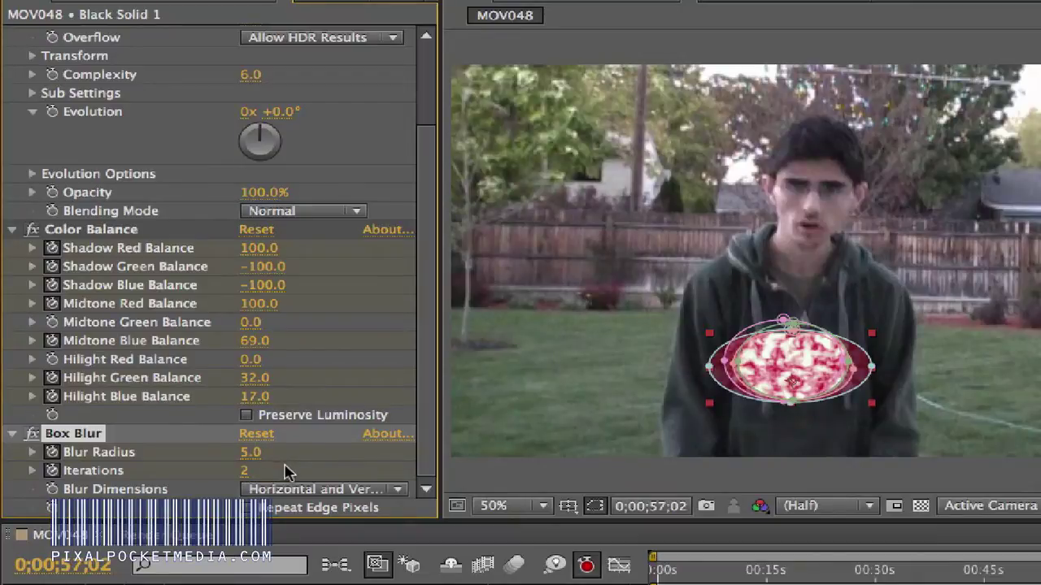
Try a Blur Radius of 0 on the solid's Box Blur and settle on 2.
{"action": "left_click", "coordinate": [246, 452]}
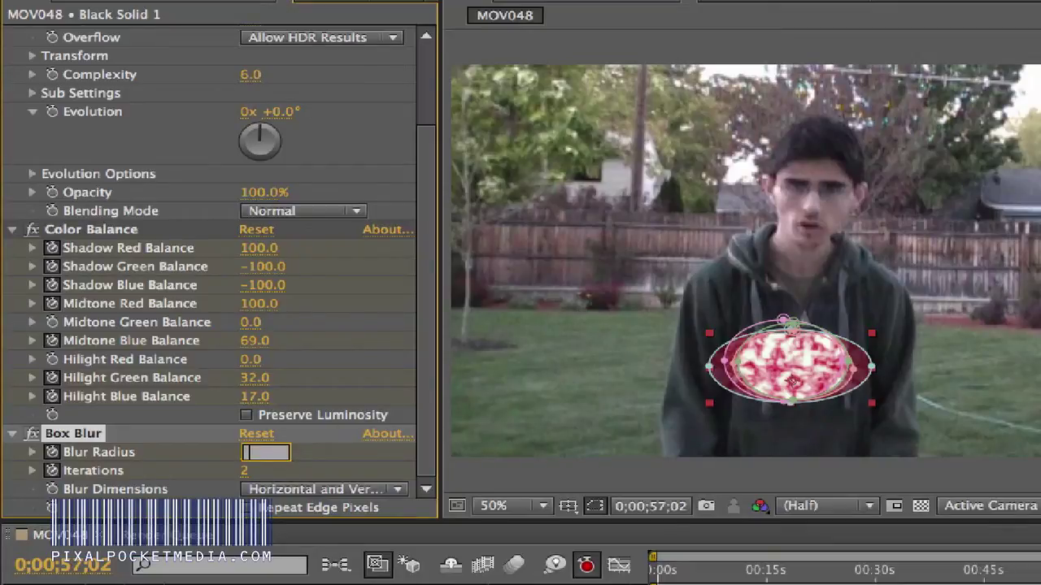
{"action": "key", "text": "Return"}
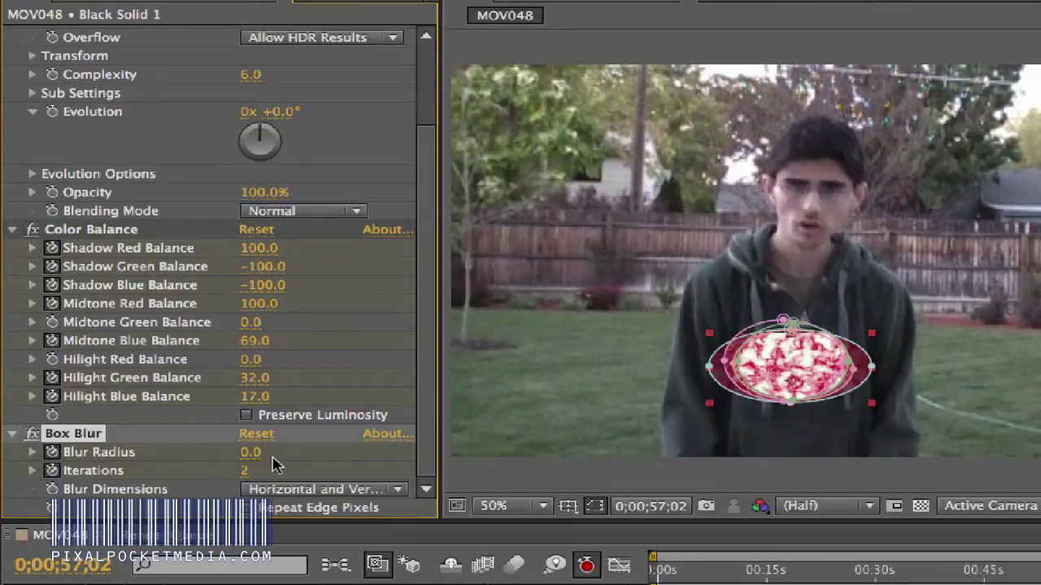
{"action": "left_click", "coordinate": [250, 453]}
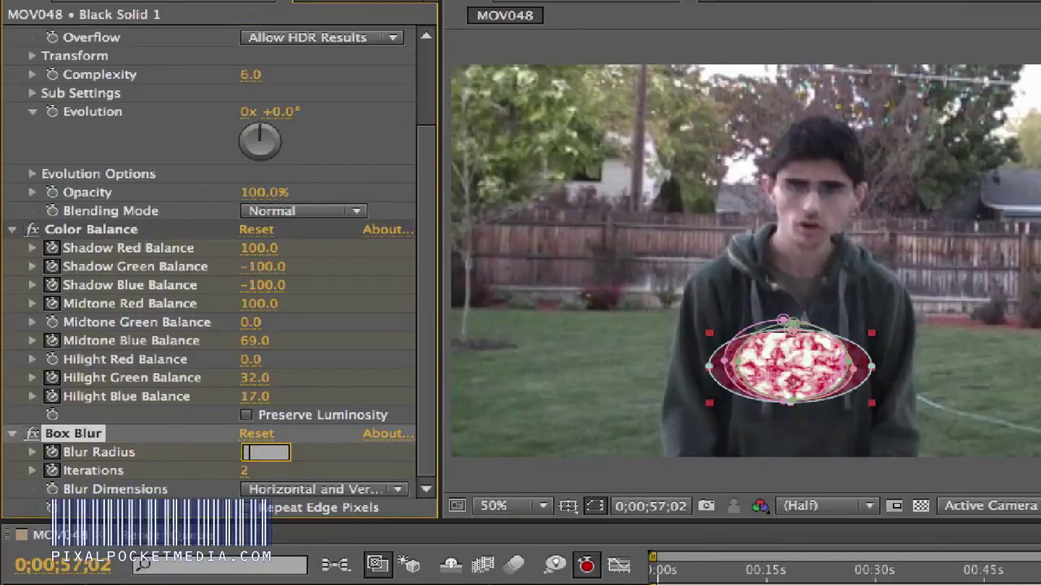
{"action": "key", "text": "Return"}
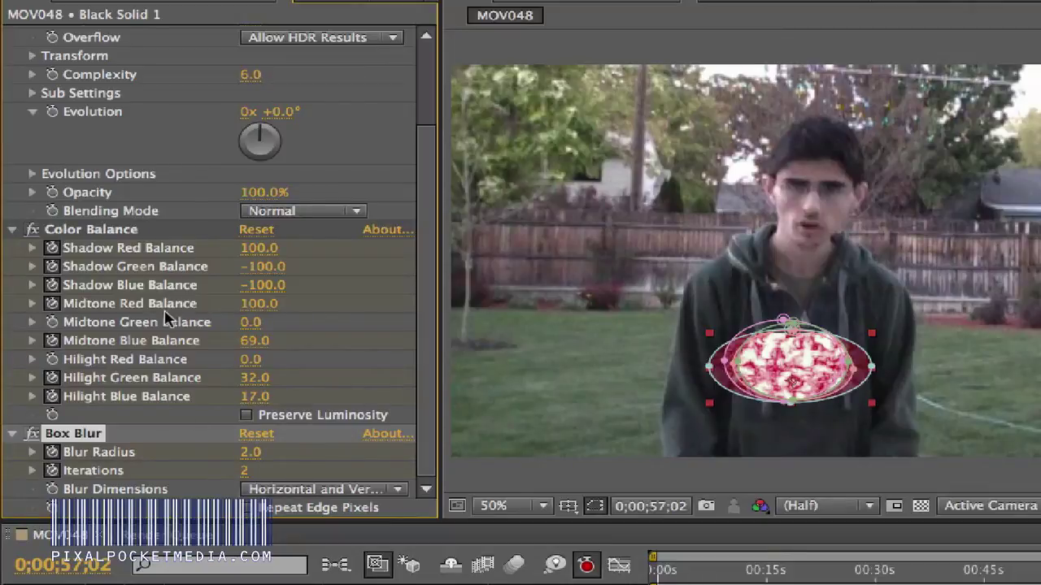
{"action": "scroll", "coordinate": [362, 134], "scroll_direction": "up", "scroll_amount": 1}
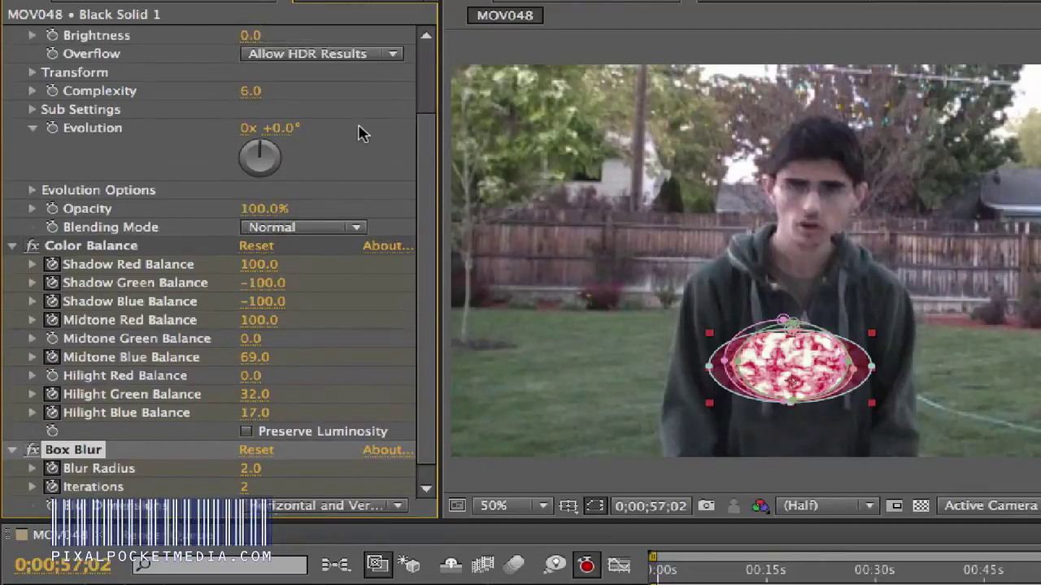
{"action": "scroll", "coordinate": [362, 134], "scroll_direction": "up", "scroll_amount": 5}
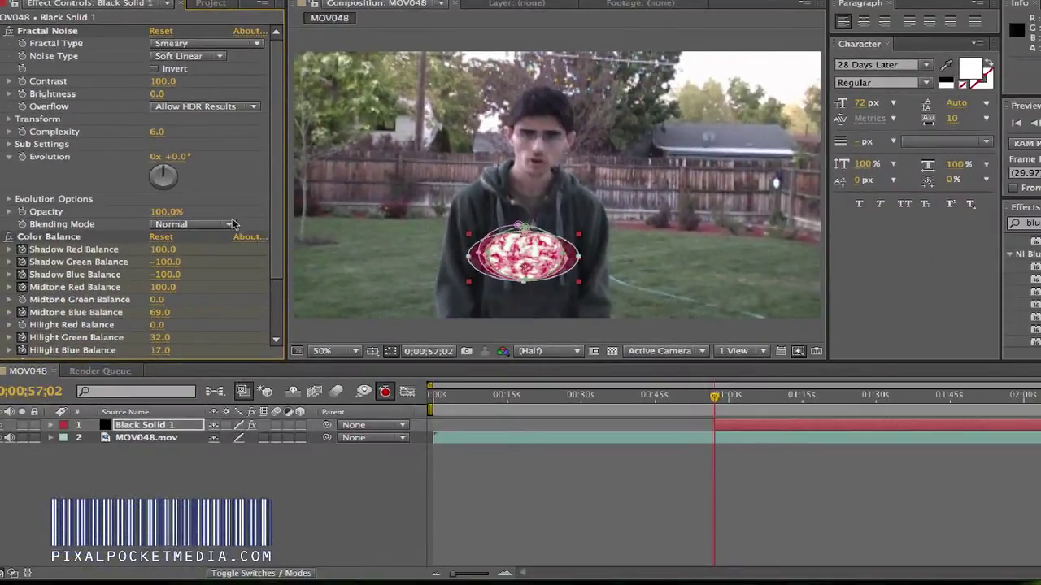
Enable keyframing for the Fractal Type and Noise Type of the solid's Fractal Noise near the start of the solid.
{"action": "left_click", "coordinate": [732, 417]}
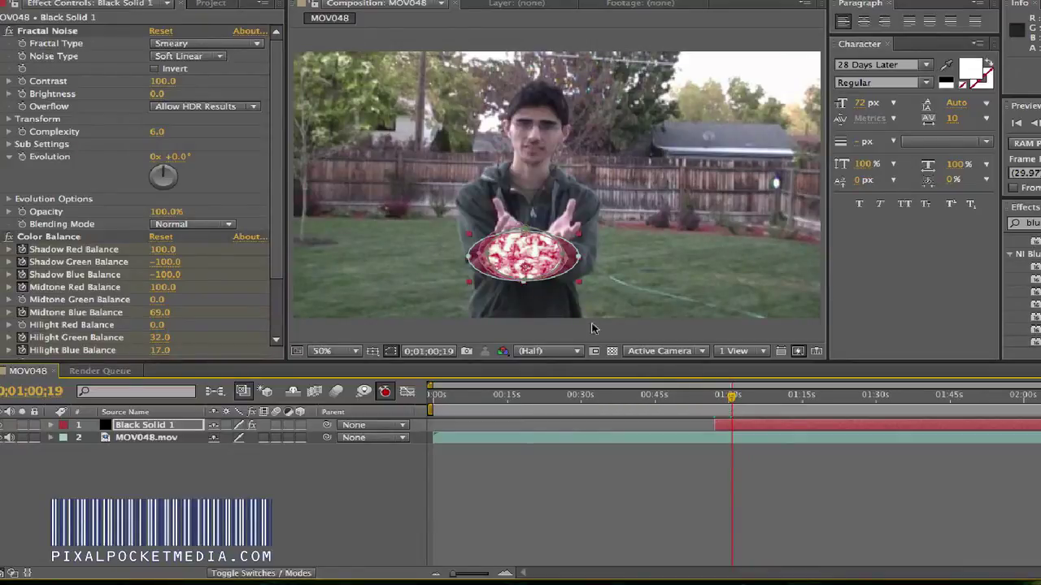
{"action": "left_click_drag", "start_coordinate": [729, 416], "coordinate": [719, 416]}
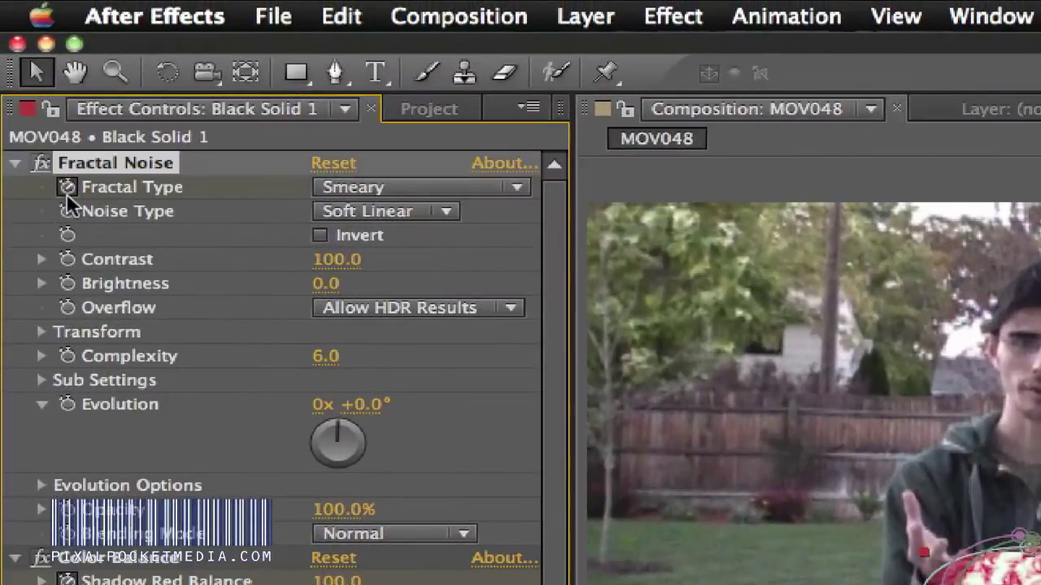
{"action": "left_click", "coordinate": [68, 211]}
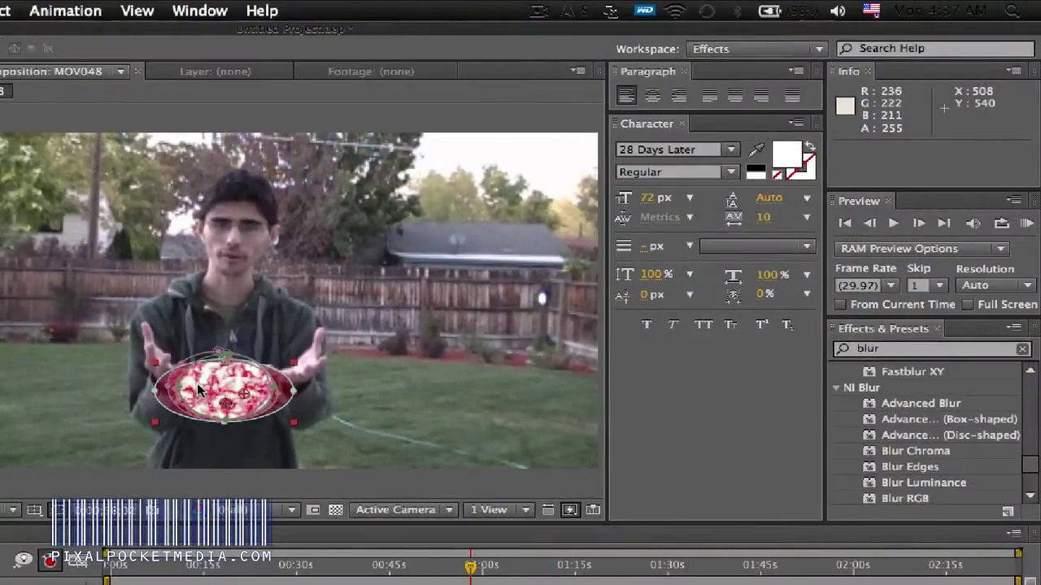
At 0;00;58;02, move the noise ball up between the raised hands and enlarge it into a rounder shape.
{"action": "left_click_drag", "start_coordinate": [197, 383], "coordinate": [168, 331]}
{"action": "left_click_drag", "start_coordinate": [279, 390], "coordinate": [312, 392]}
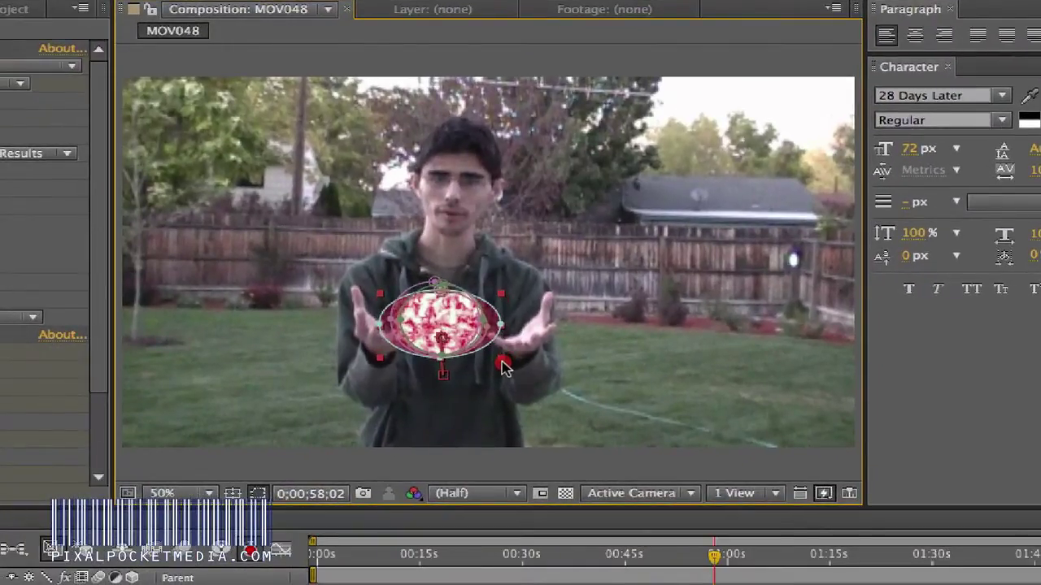
{"action": "left_click_drag", "start_coordinate": [453, 320], "coordinate": [446, 300]}
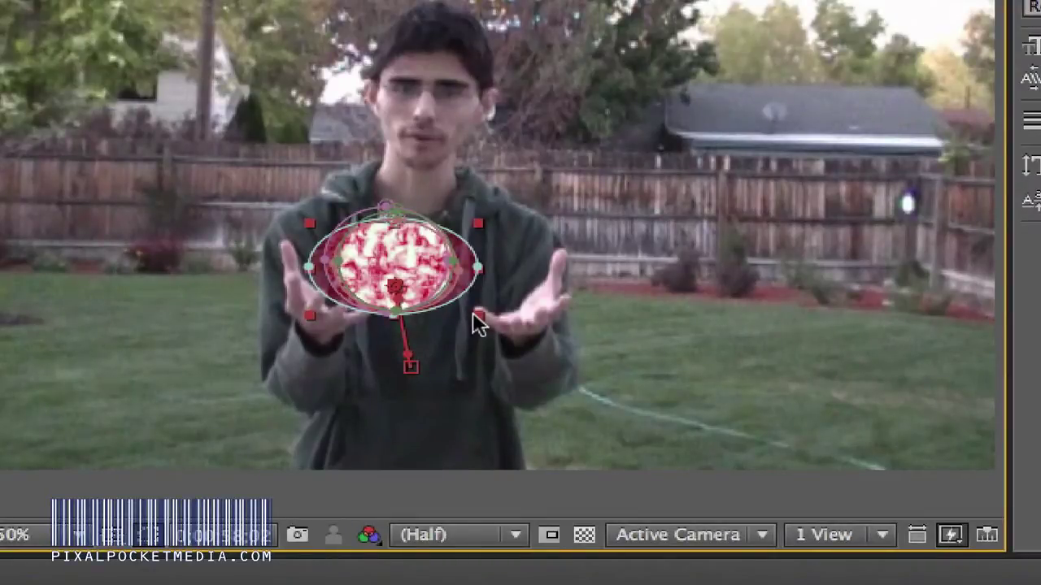
{"action": "left_click_drag", "start_coordinate": [478, 316], "coordinate": [494, 322]}
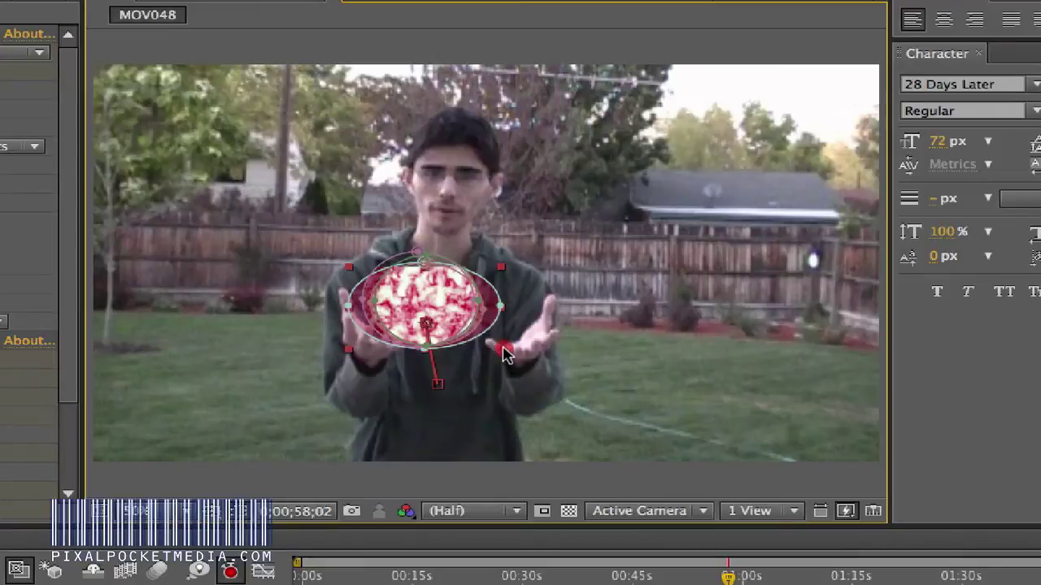
{"action": "left_click_drag", "start_coordinate": [500, 350], "coordinate": [506, 358]}
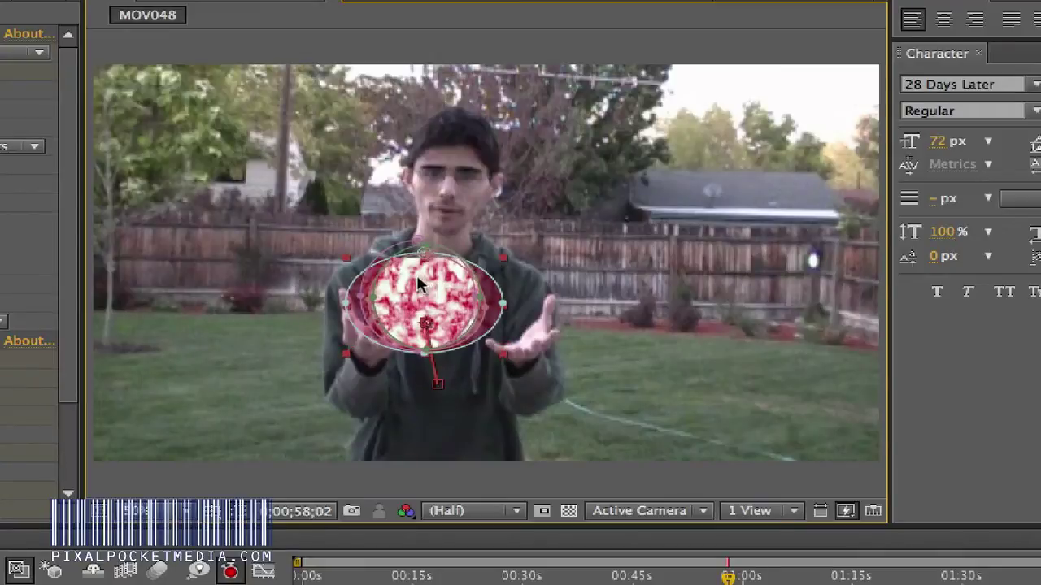
{"action": "left_click_drag", "start_coordinate": [385, 282], "coordinate": [398, 284]}
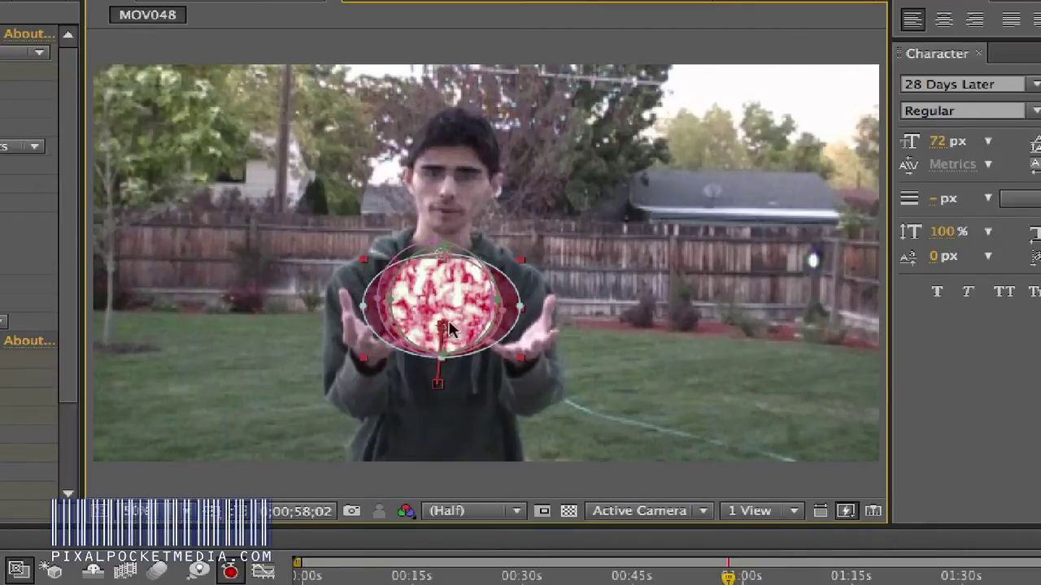
Reselect the noise solid and fine-tune its position and size between the palms at 0;00;58;02.
{"action": "left_click", "coordinate": [523, 370]}
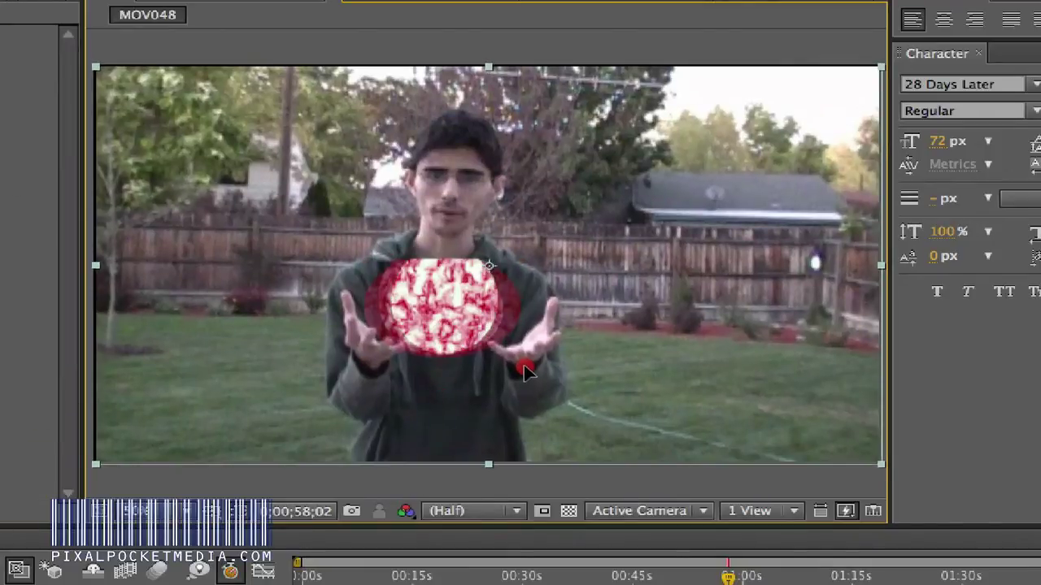
{"action": "left_click", "coordinate": [448, 348]}
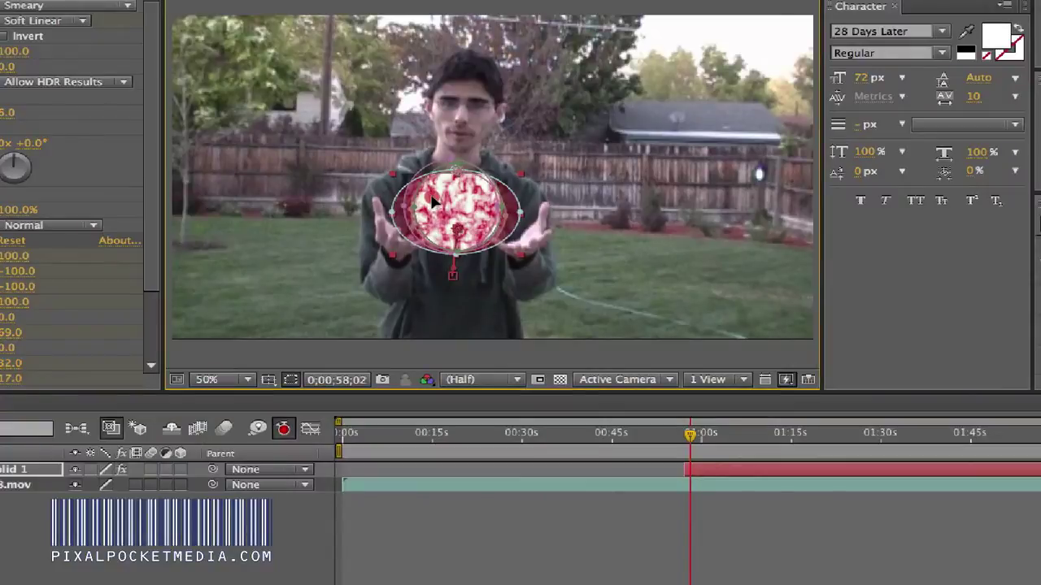
{"action": "left_click_drag", "start_coordinate": [432, 188], "coordinate": [436, 184]}
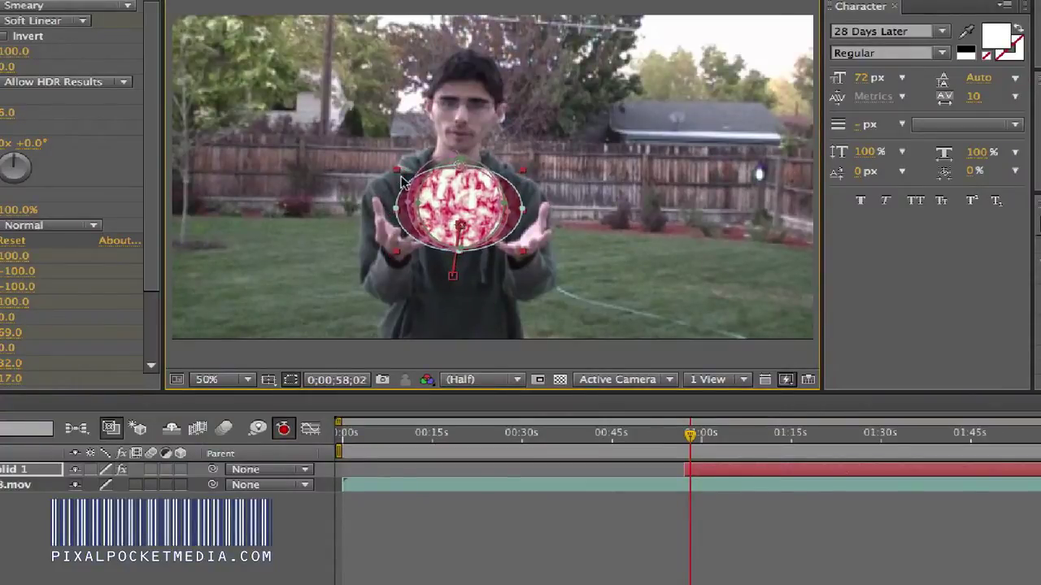
{"action": "left_click_drag", "start_coordinate": [524, 257], "coordinate": [527, 257]}
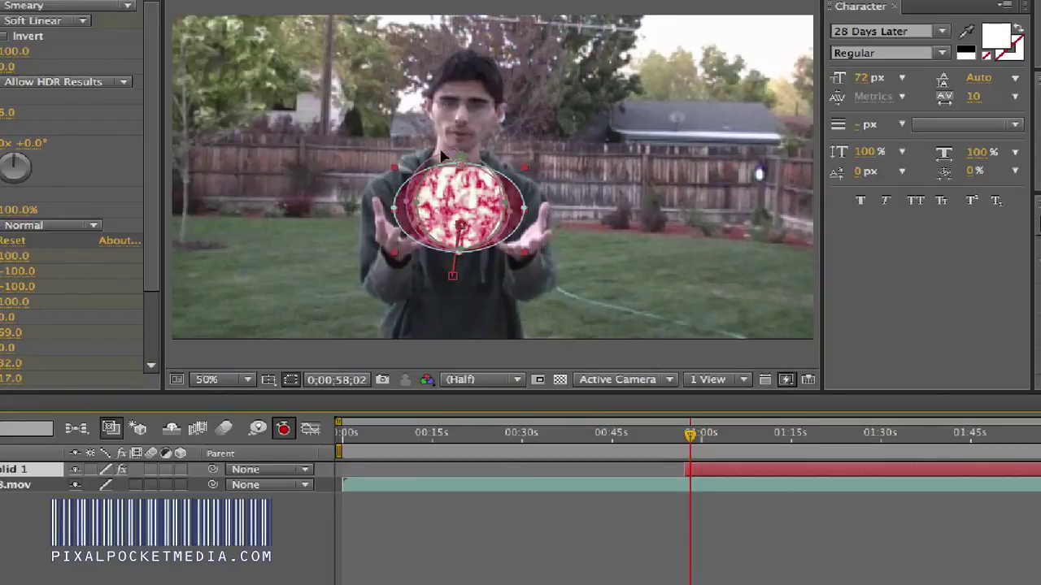
At 0;00;57;08, enlarge the energy ball and lower it to the hands, and play back the motion.
{"action": "left_click", "coordinate": [683, 454]}
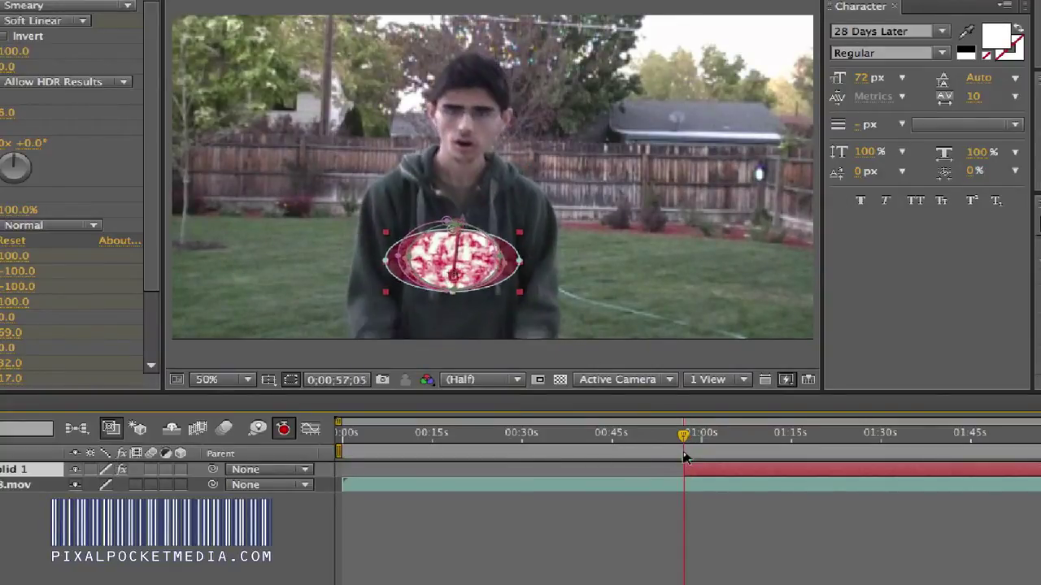
{"action": "left_click", "coordinate": [684, 454]}
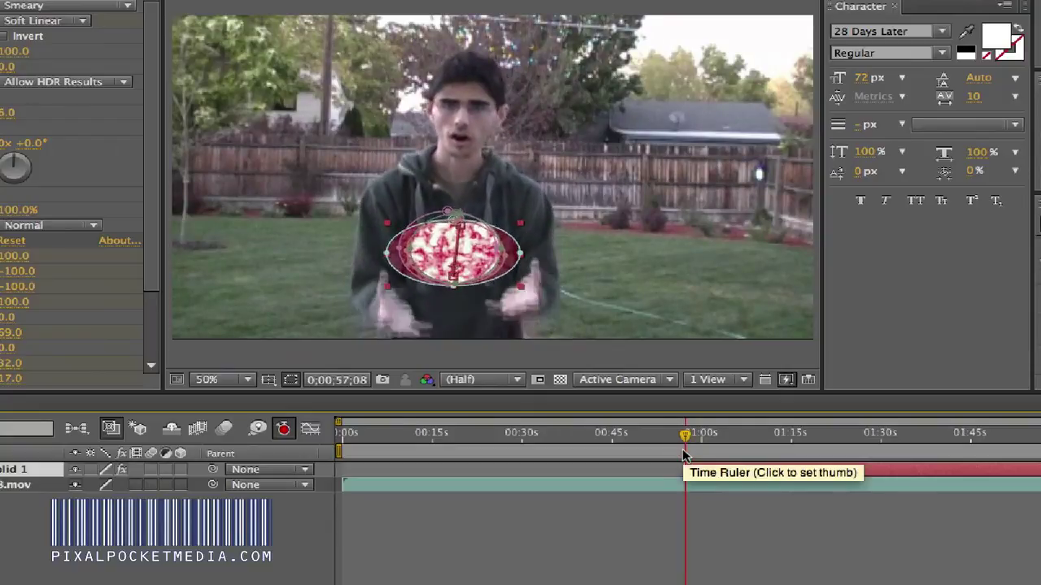
{"action": "left_click_drag", "start_coordinate": [386, 228], "coordinate": [381, 212]}
{"action": "left_click_drag", "start_coordinate": [404, 247], "coordinate": [409, 278]}
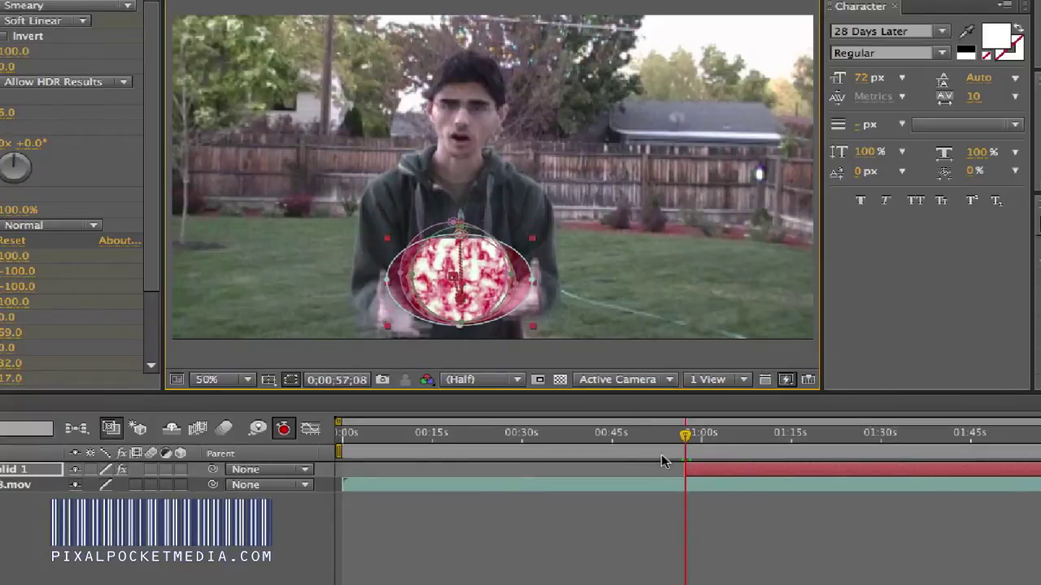
{"action": "left_click_drag", "start_coordinate": [673, 454], "coordinate": [683, 456]}
{"action": "key", "text": "space"}
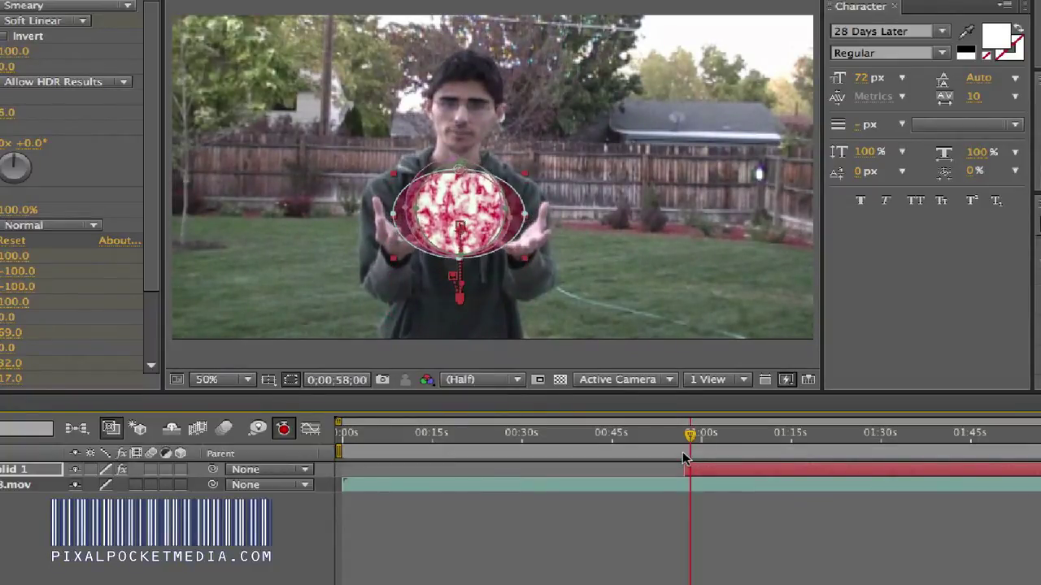
At 0;00;57;05, enlarge the ball slightly, lower it to the lower edge of the footage, and preview the rise.
{"action": "left_click", "coordinate": [682, 451]}
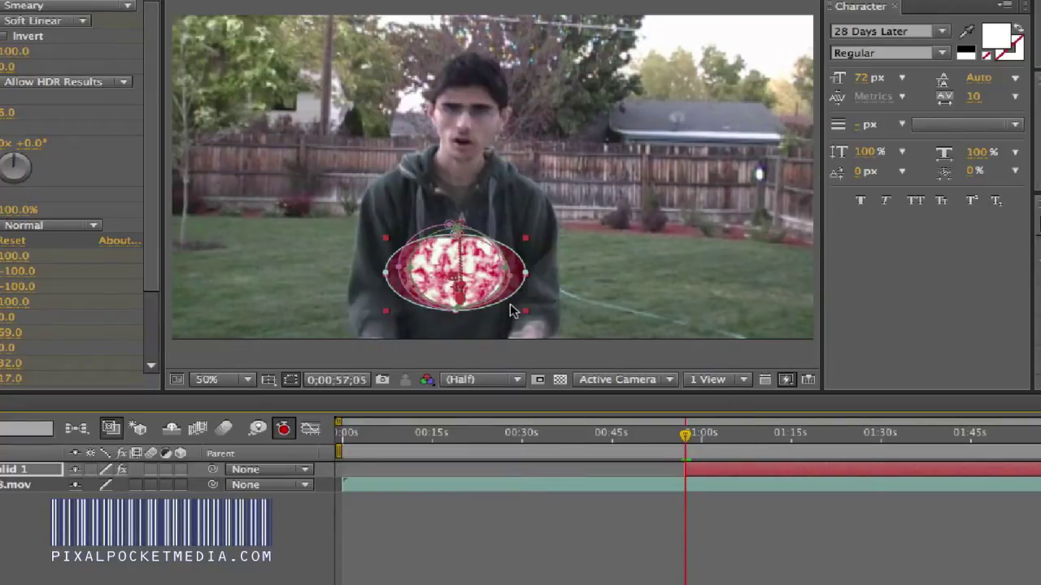
{"action": "left_click_drag", "start_coordinate": [525, 318], "coordinate": [529, 325]}
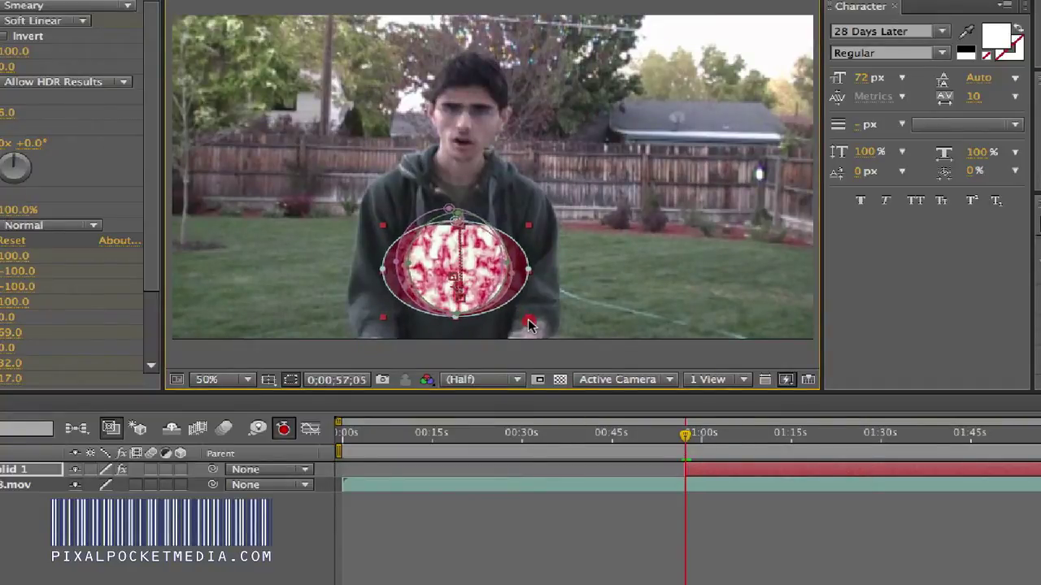
{"action": "left_click_drag", "start_coordinate": [489, 278], "coordinate": [489, 302]}
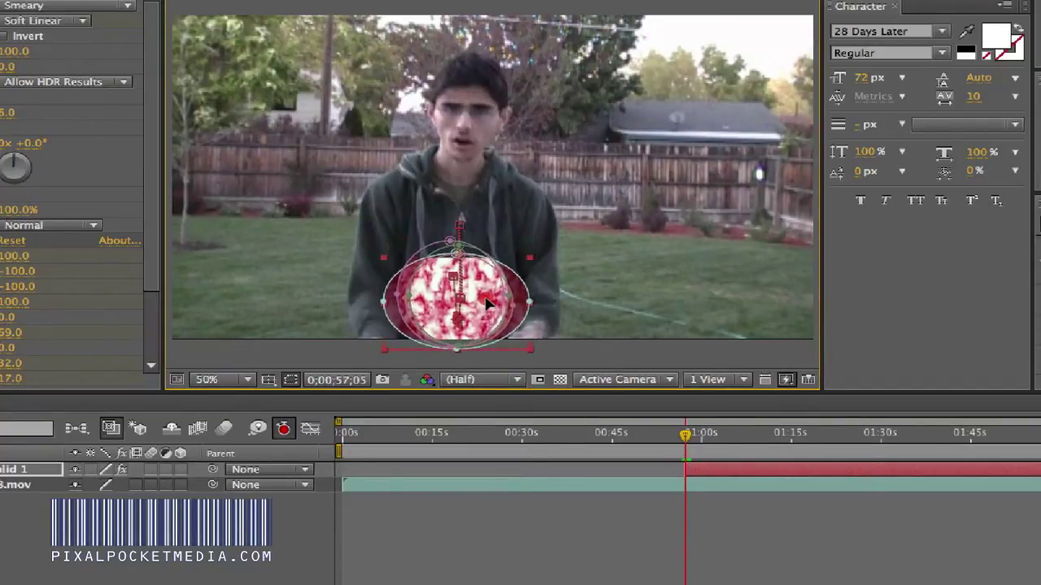
{"action": "left_click", "coordinate": [675, 453]}
{"action": "key", "text": "space"}
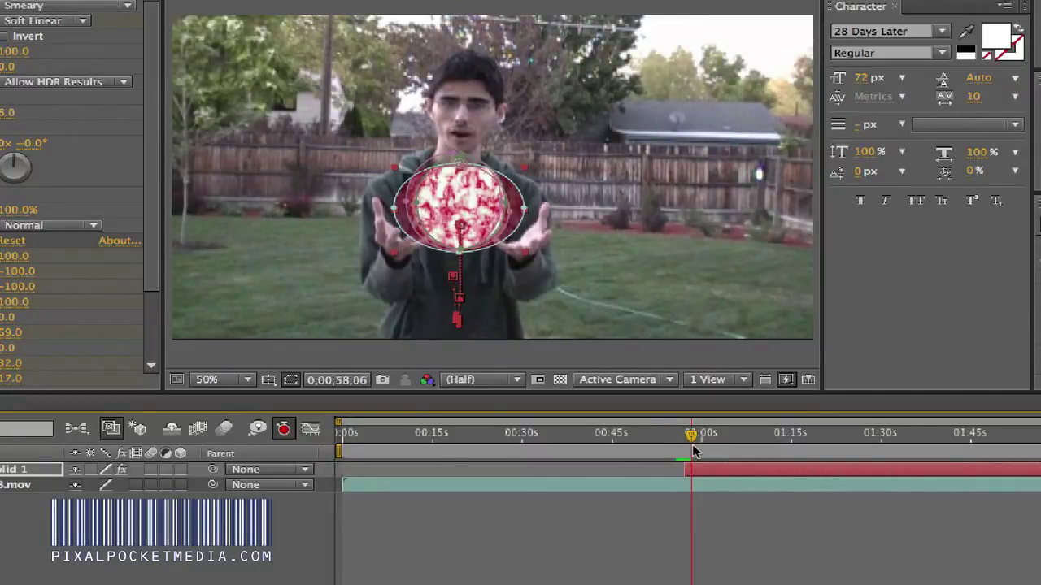
{"action": "left_click", "coordinate": [680, 457]}
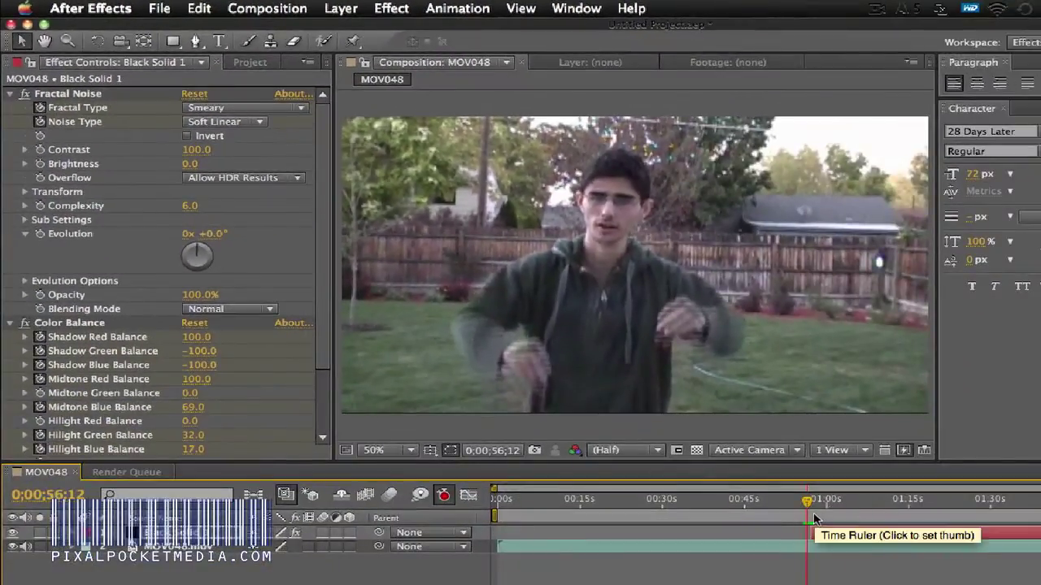
Keyframe the Fractal Noise Evolution at 149° on 0;00;57;22 and at 286° on 0;01;00;09.
{"action": "left_click", "coordinate": [813, 514]}
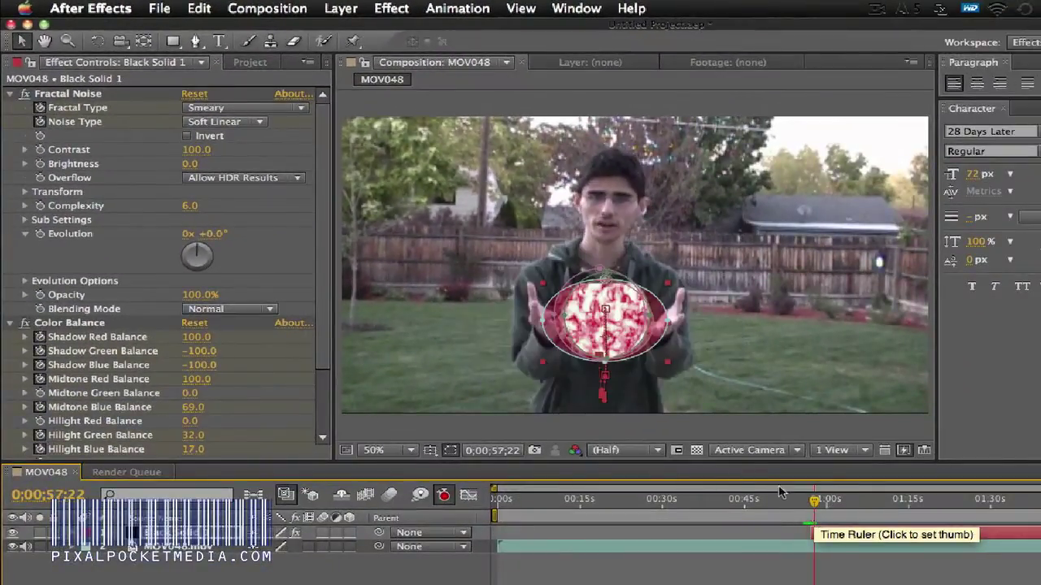
{"action": "left_click_drag", "start_coordinate": [196, 257], "coordinate": [232, 312]}
{"action": "left_click", "coordinate": [828, 512]}
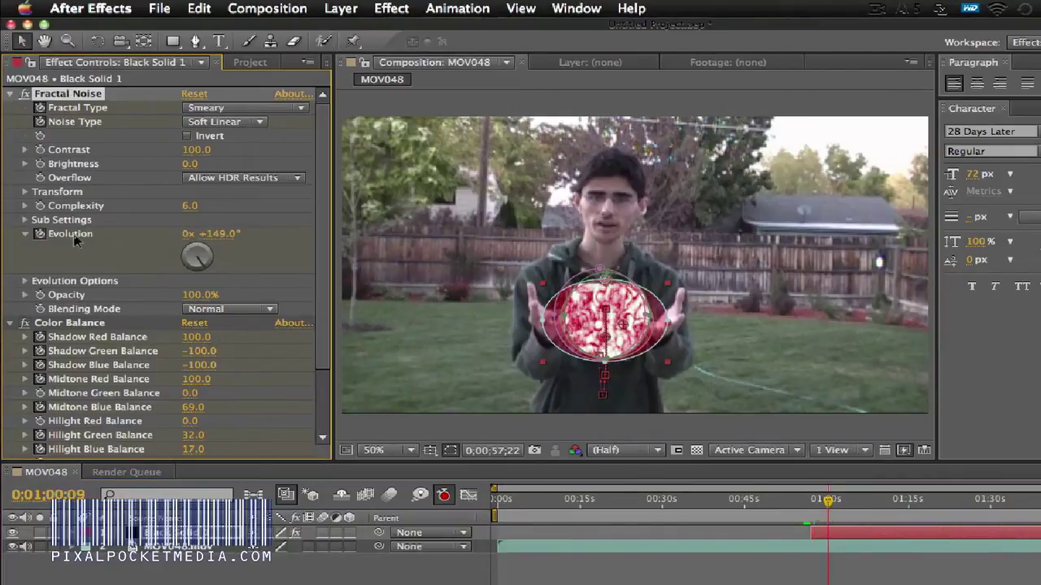
{"action": "left_click_drag", "start_coordinate": [201, 271], "coordinate": [177, 251]}
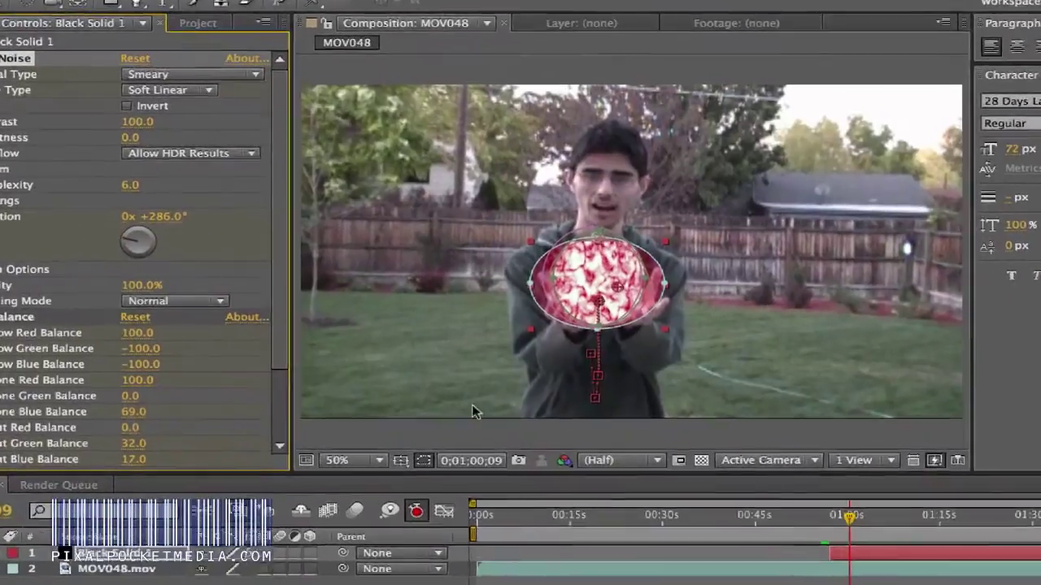
Add intermediate Evolution keyframes to the Fractal Noise, including 322° at 0;00;58;07 and 1x +235° at 0;00;58;17.
{"action": "left_click", "coordinate": [835, 538]}
{"action": "left_click", "coordinate": [840, 539]}
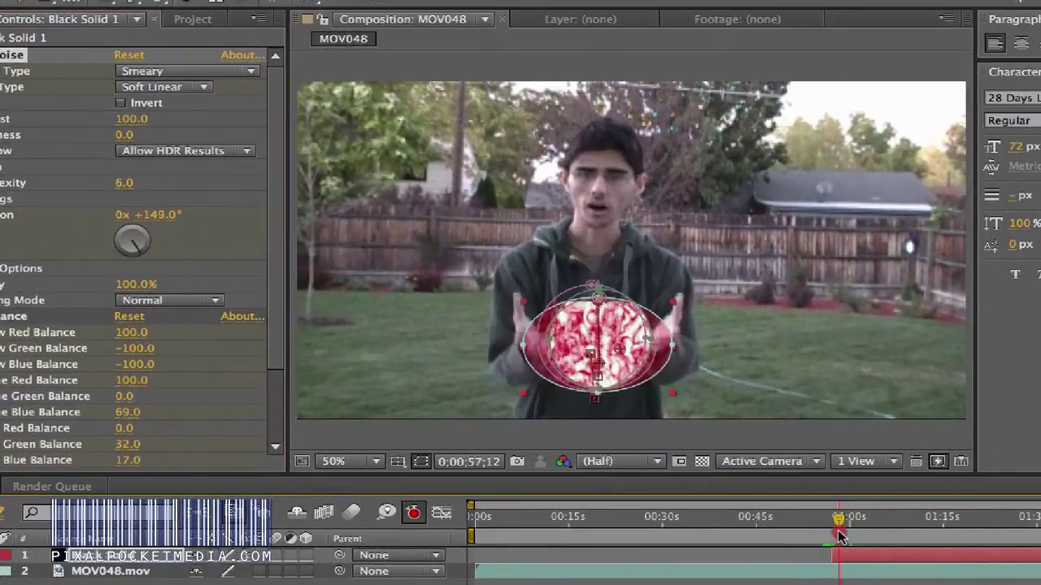
{"action": "left_click_drag", "start_coordinate": [140, 261], "coordinate": [73, 158]}
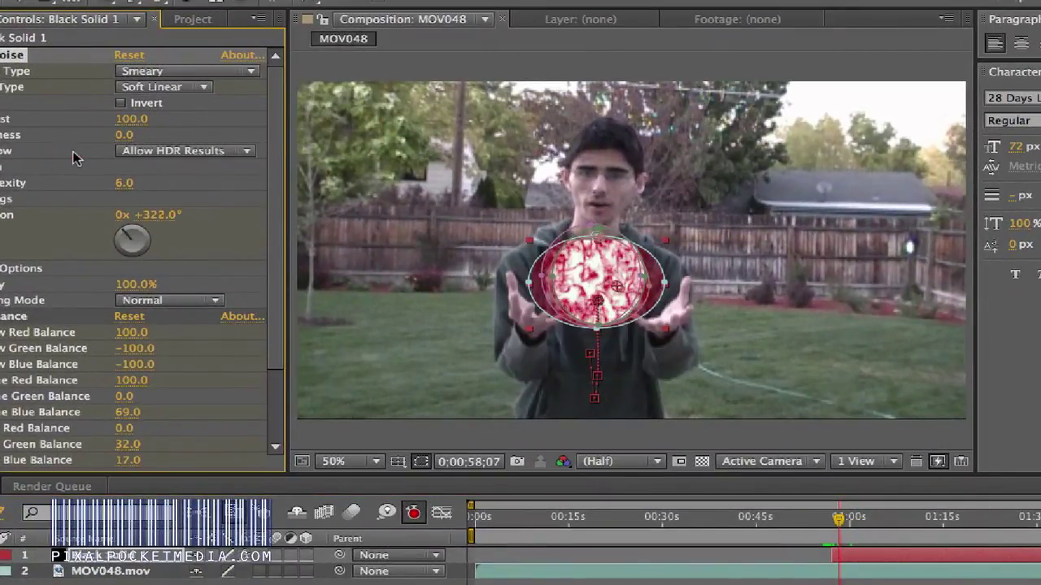
{"action": "left_click", "coordinate": [842, 539]}
{"action": "left_click_drag", "start_coordinate": [127, 239], "coordinate": [199, 144]}
{"action": "left_click", "coordinate": [848, 538]}
{"action": "left_click_drag", "start_coordinate": [126, 244], "coordinate": [213, 275]}
{"action": "left_click", "coordinate": [842, 539]}
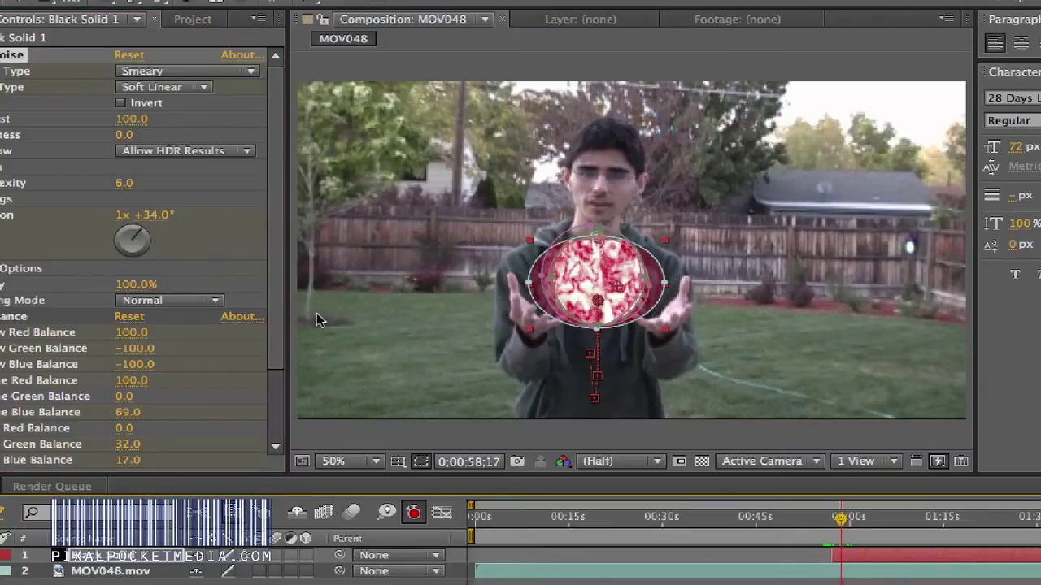
{"action": "left_click_drag", "start_coordinate": [142, 246], "coordinate": [91, 286]}
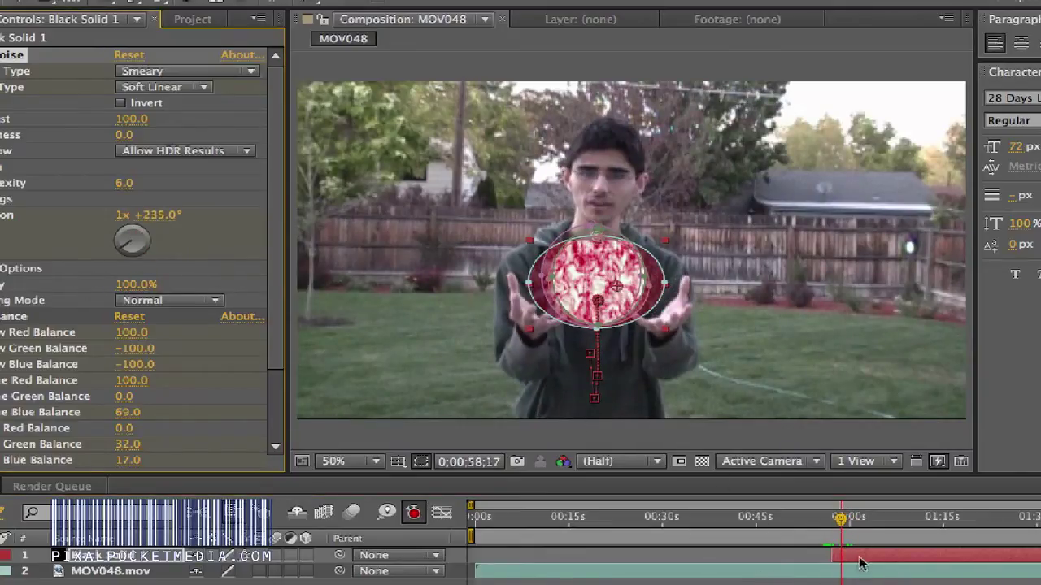
At 0;01;00;09, try the Cloudy Fractal Type on the Fractal Noise and change it to Strings.
{"action": "left_click", "coordinate": [851, 518]}
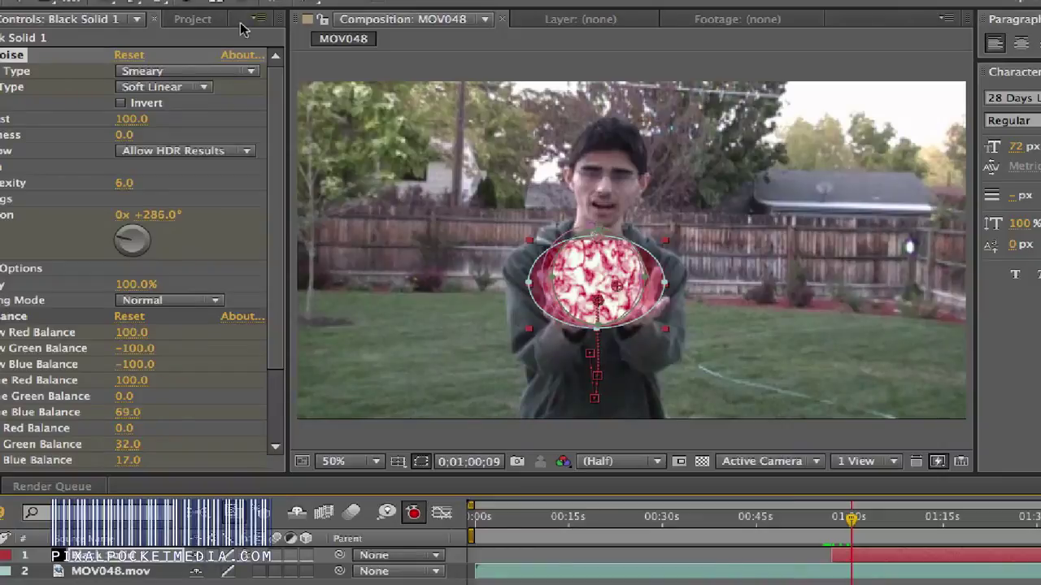
{"action": "left_click", "coordinate": [166, 73]}
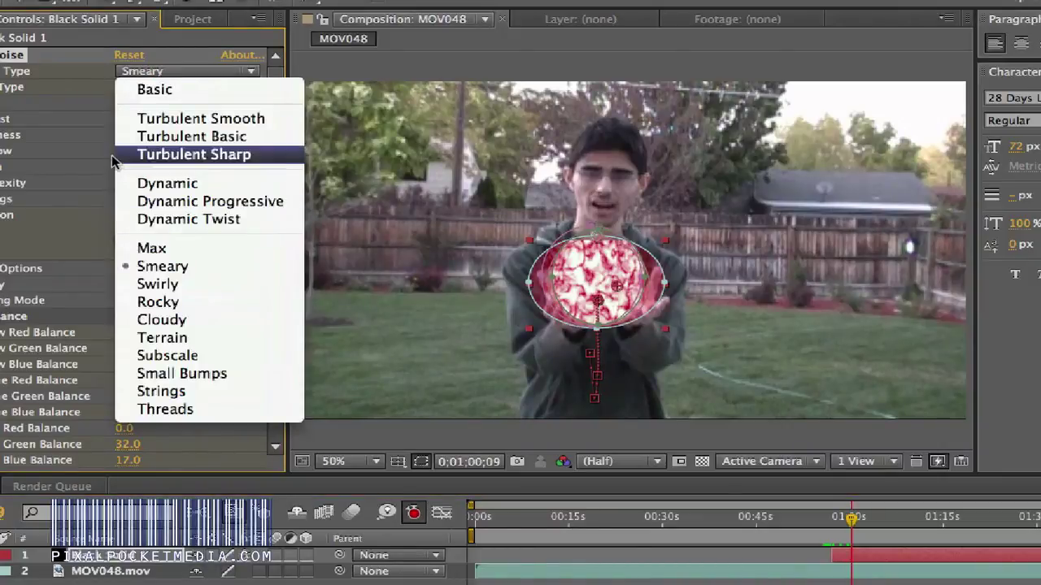
{"action": "key", "text": "Escape"}
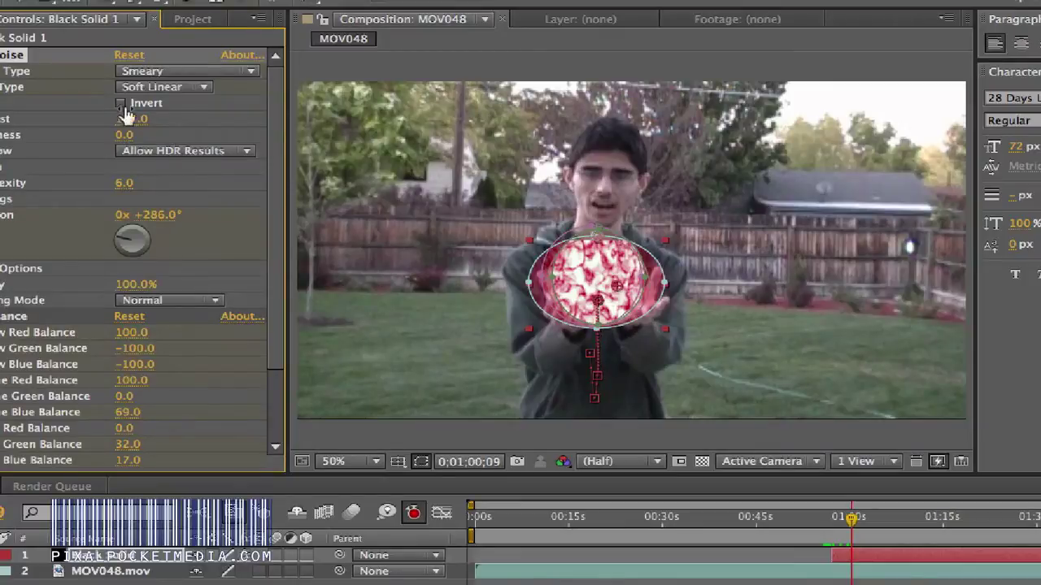
{"action": "left_click", "coordinate": [154, 73]}
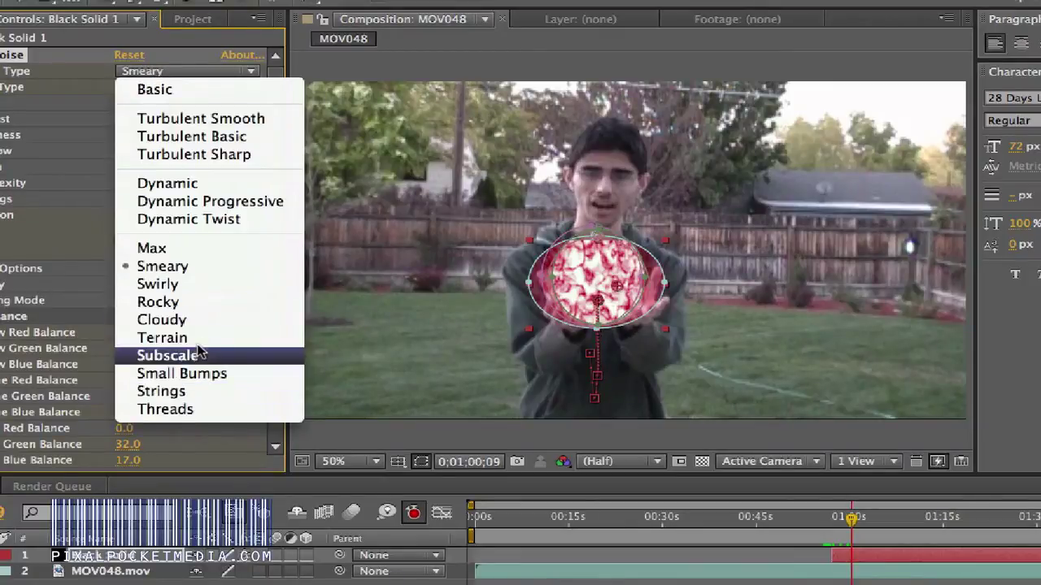
{"action": "left_click", "coordinate": [185, 319]}
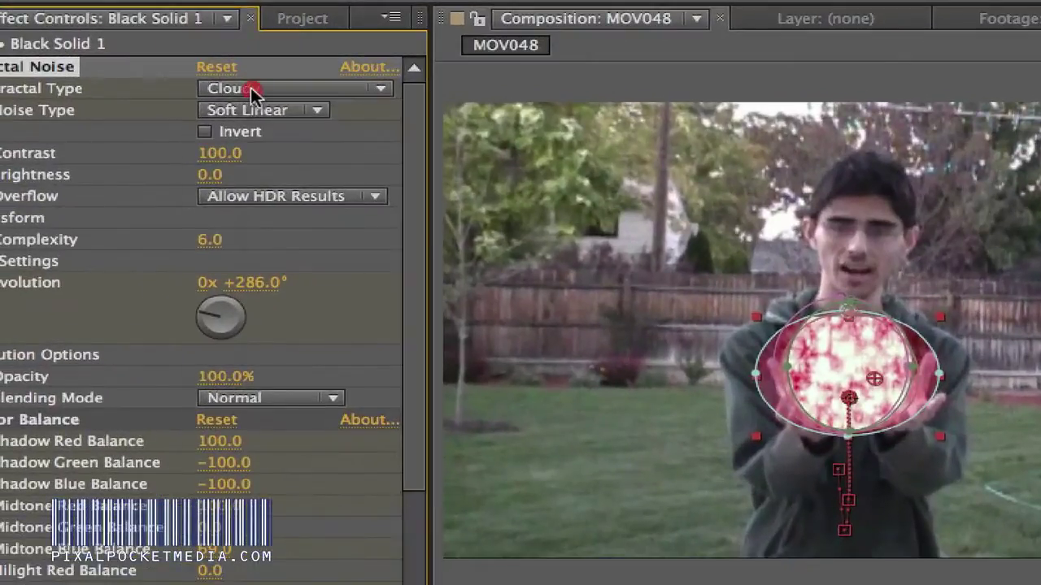
{"action": "left_click", "coordinate": [136, 71]}
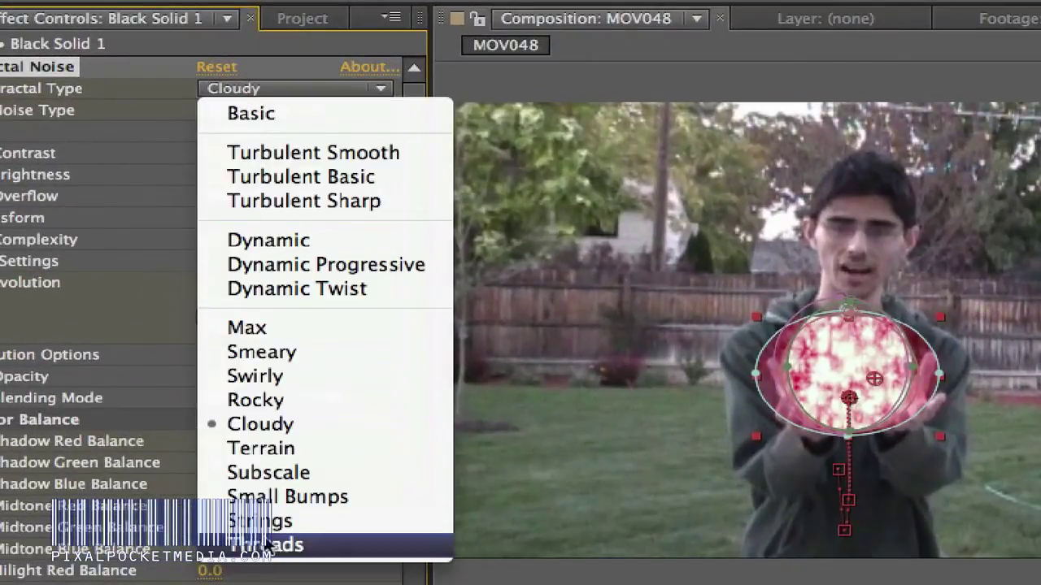
{"action": "left_click", "coordinate": [269, 521]}
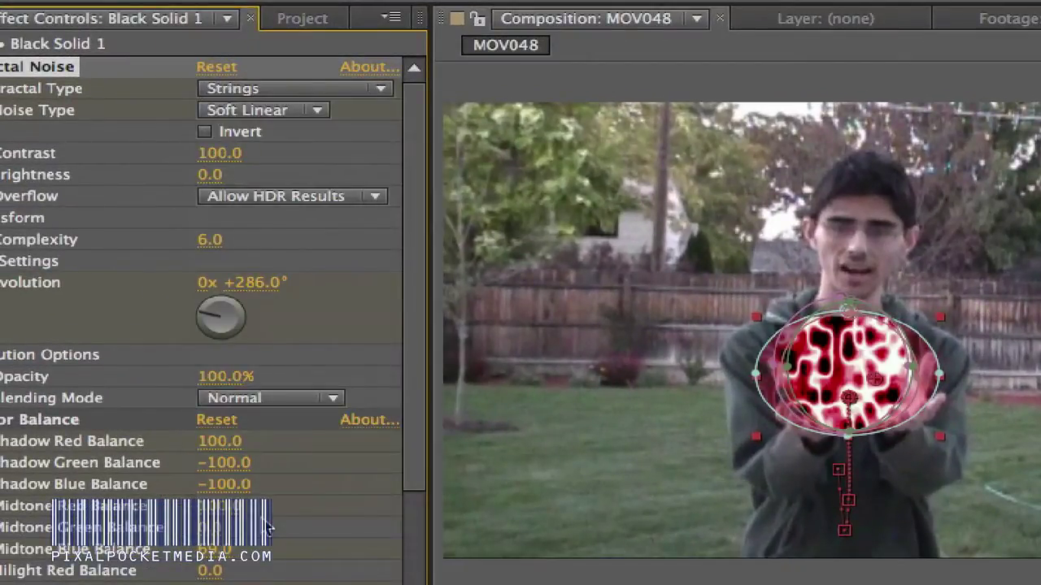
At 0;01;00;09, set the Fractal Noise's Fractal Type to Threads and its Noise Type to Spline.
{"action": "left_click", "coordinate": [258, 87]}
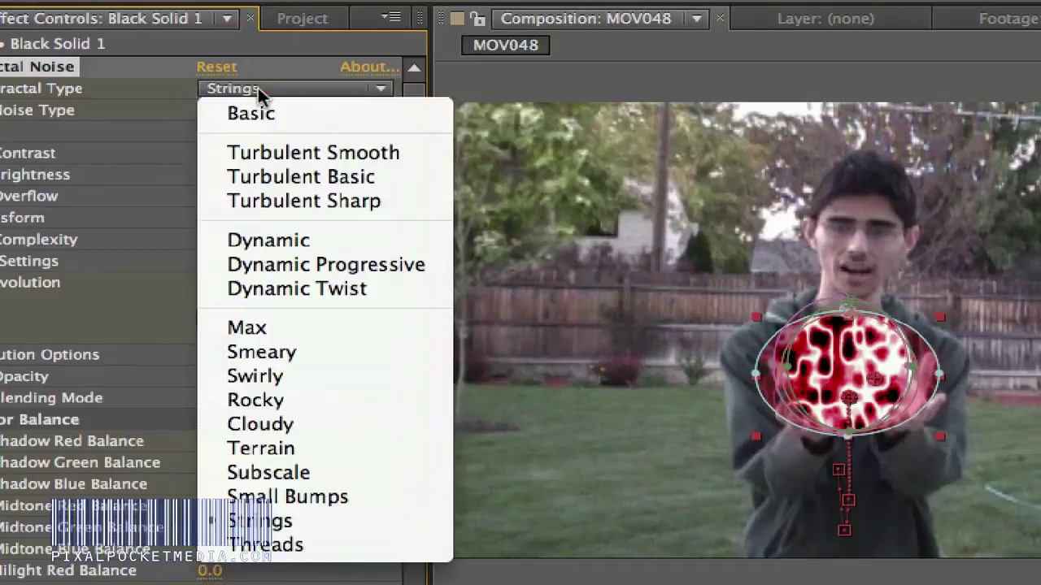
{"action": "left_click", "coordinate": [247, 544]}
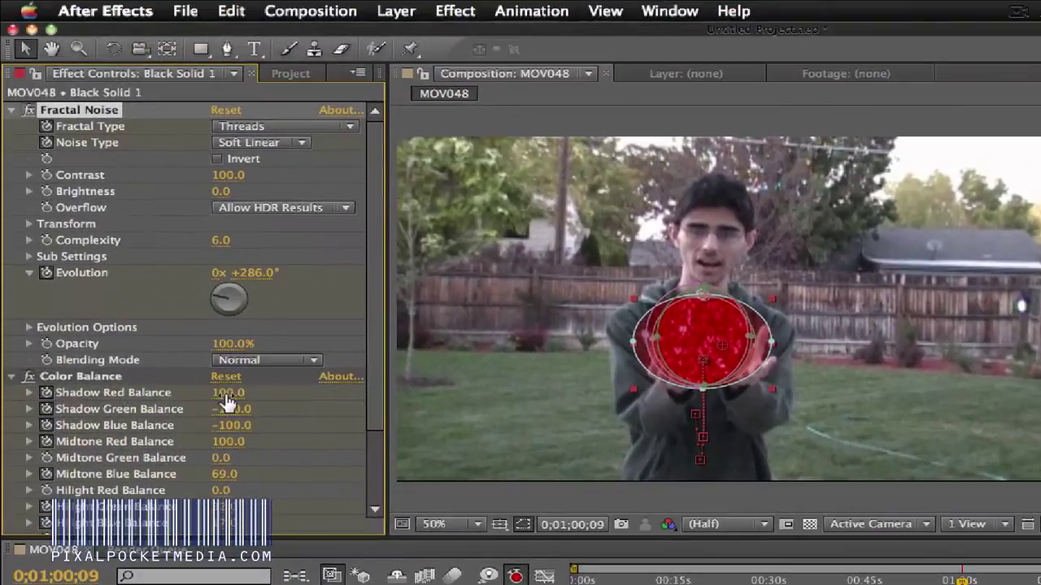
{"action": "left_click_drag", "start_coordinate": [228, 409], "coordinate": [228, 379]}
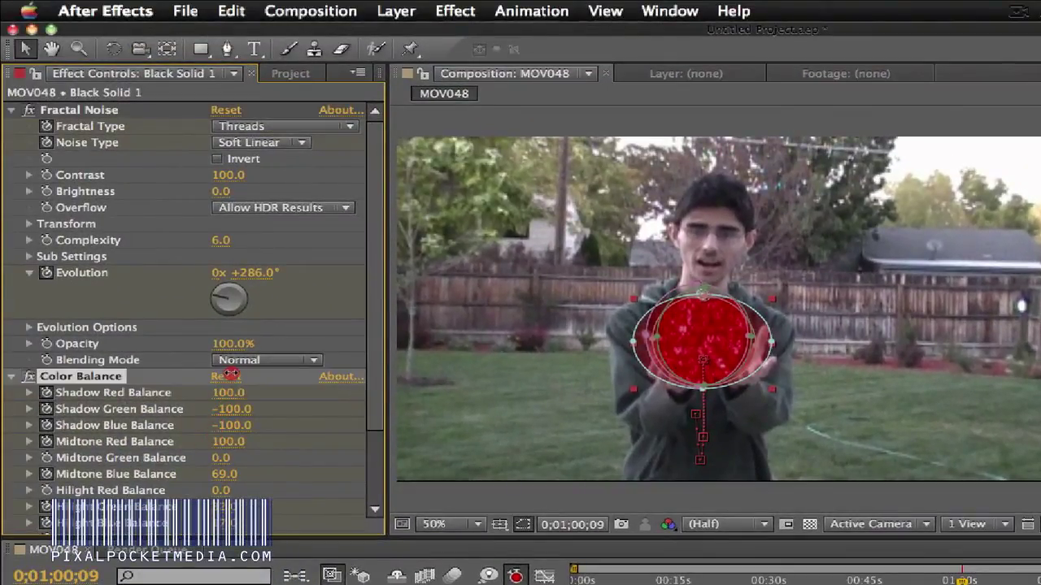
{"action": "left_click", "coordinate": [248, 144]}
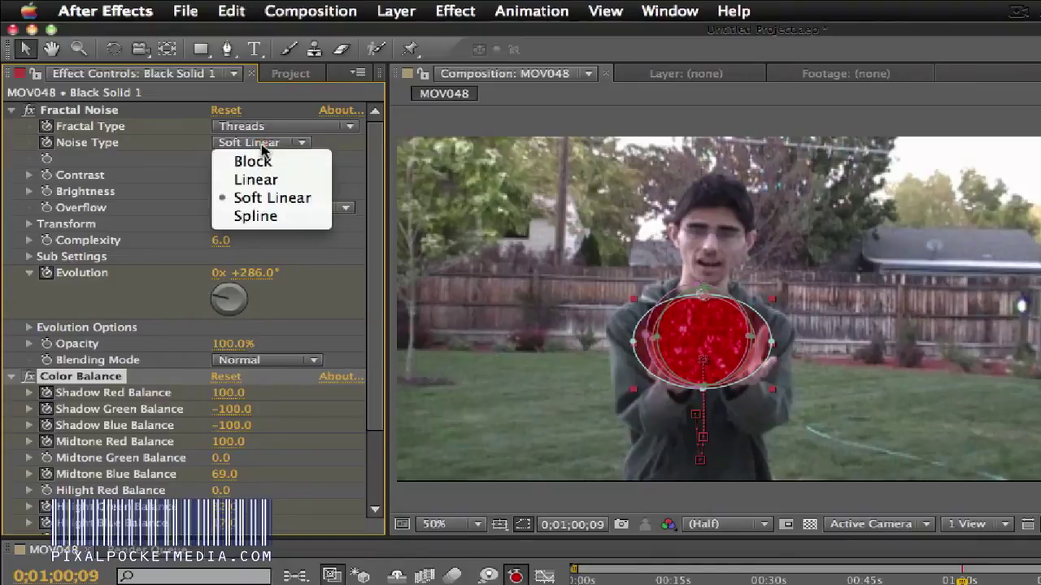
{"action": "left_click", "coordinate": [255, 216]}
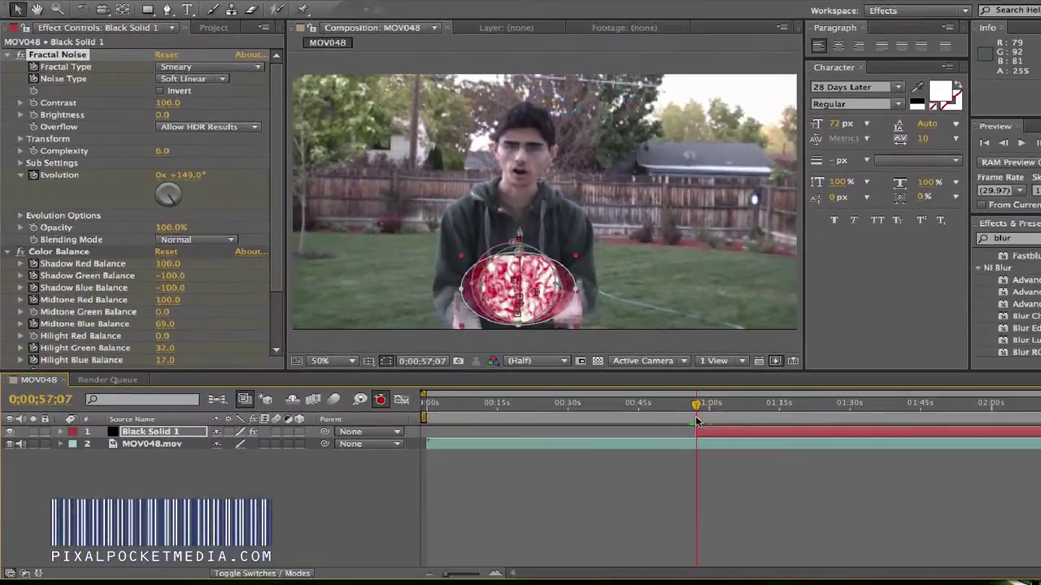
Keyframe the Fractal Noise Evolution at 307° on 0;00;57;17, 1x +110° on 0;00;59;22 and 1x +17° on 0;01;02;25.
{"action": "left_click", "coordinate": [141, 208]}
{"action": "left_click_drag", "start_coordinate": [163, 205], "coordinate": [140, 175]}
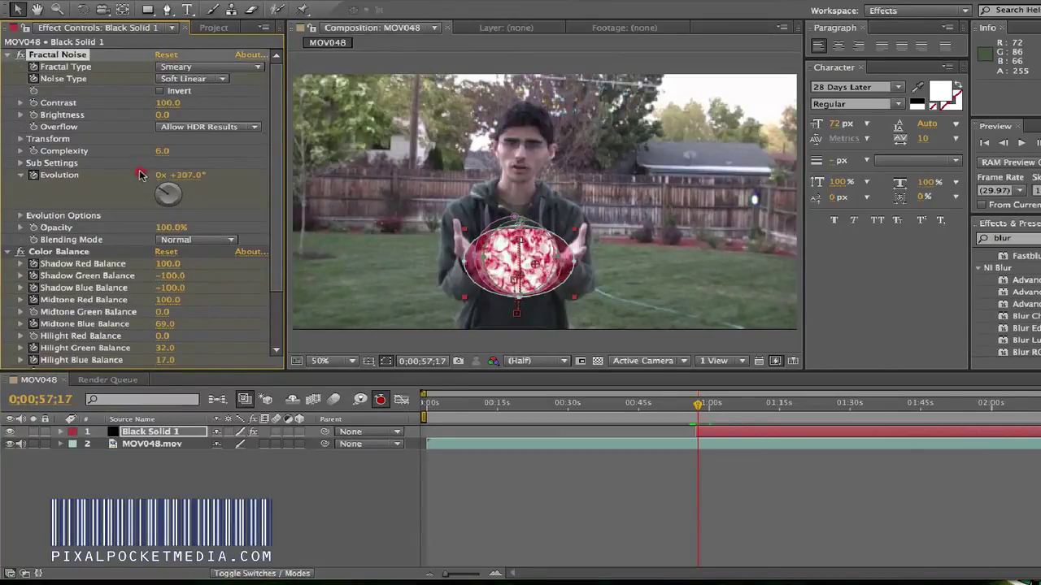
{"action": "left_click", "coordinate": [709, 404]}
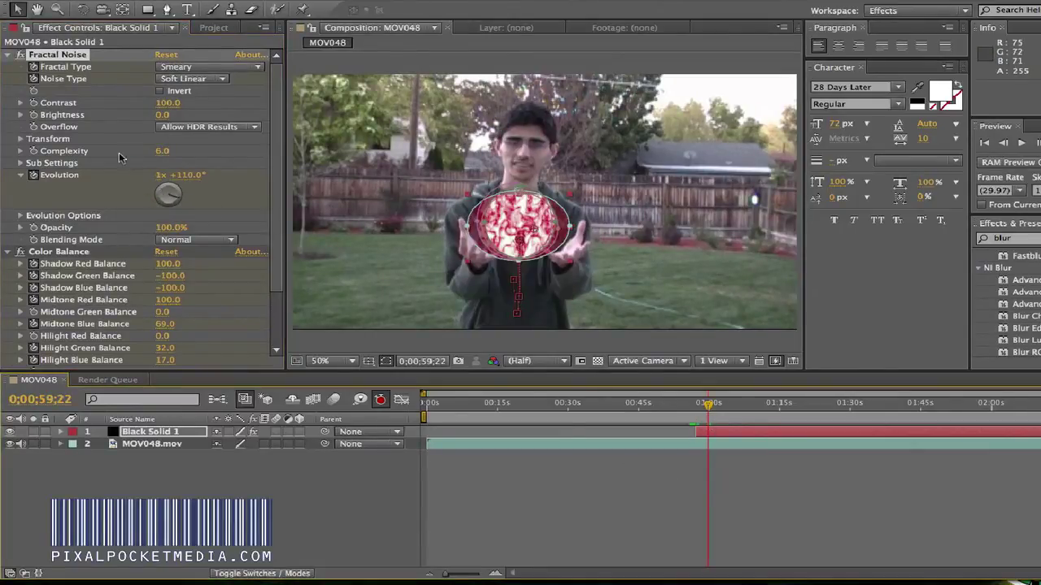
{"action": "left_click_drag", "start_coordinate": [177, 203], "coordinate": [171, 127]}
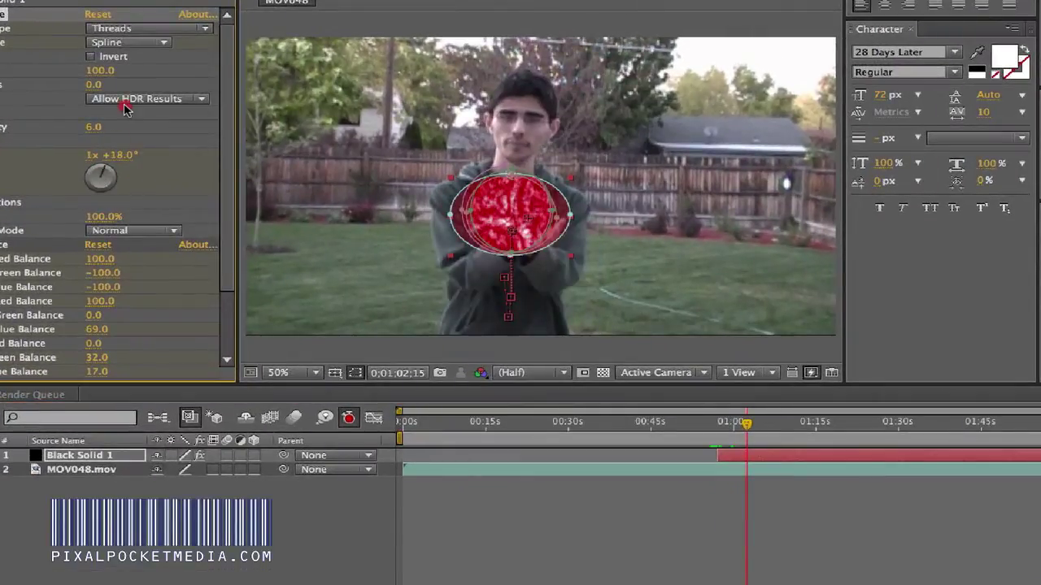
{"action": "key", "text": "shift+Page_Down"}
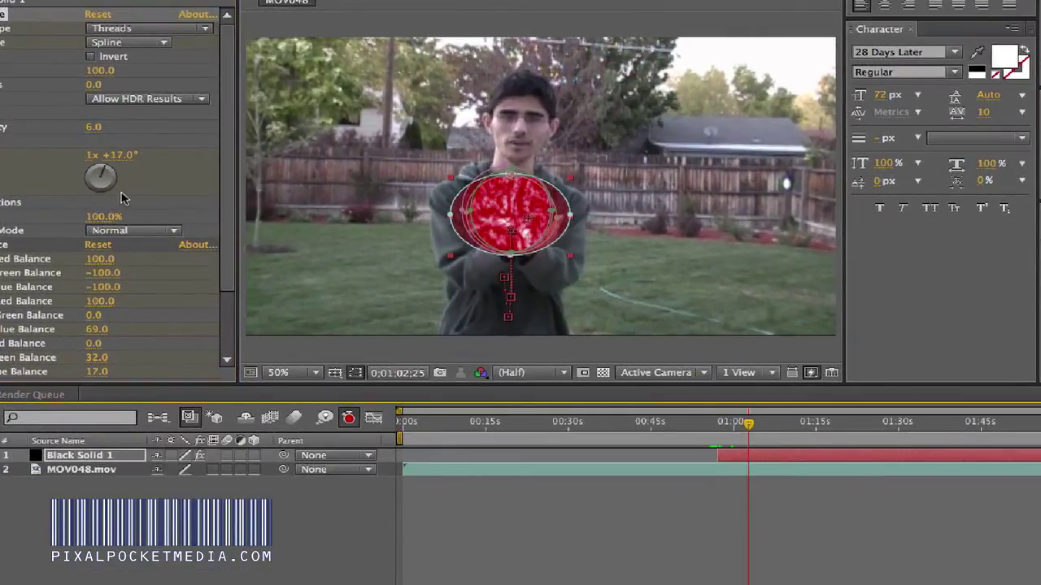
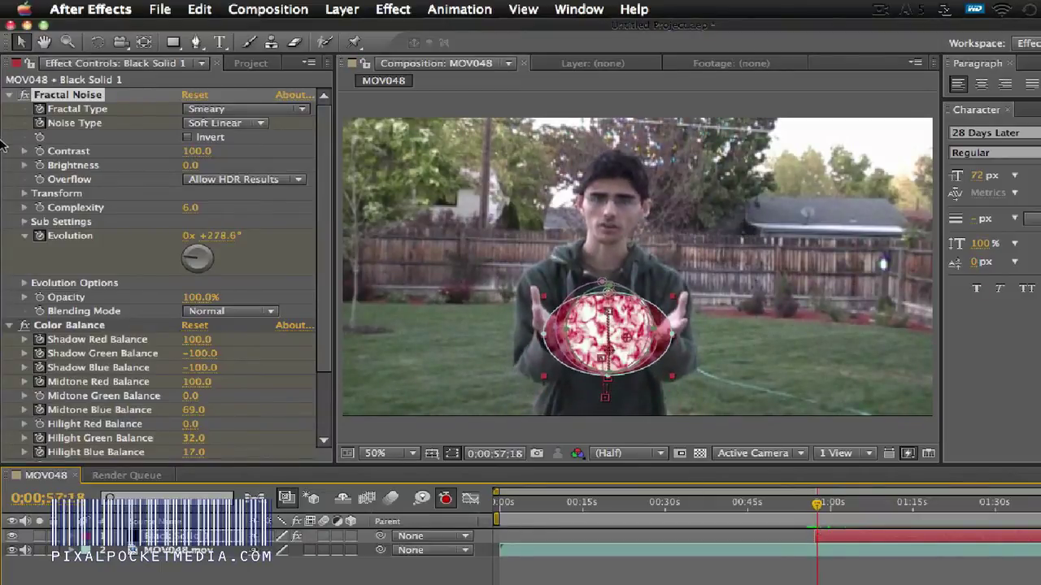
Set the Fractal Noise Evolution to 1x +1° at 0;00;57;18 and 1x +7° at 0;00;57;17.
{"action": "left_click_drag", "start_coordinate": [182, 259], "coordinate": [269, 241]}
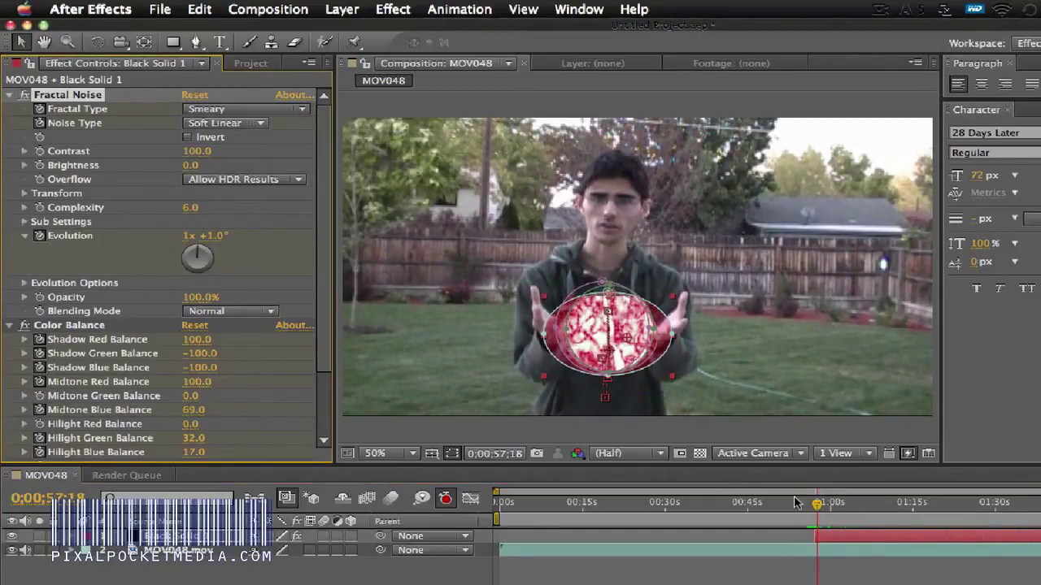
{"action": "key", "text": "space"}
{"action": "left_click_drag", "start_coordinate": [186, 280], "coordinate": [181, 186]}
{"action": "left_click", "coordinate": [817, 504]}
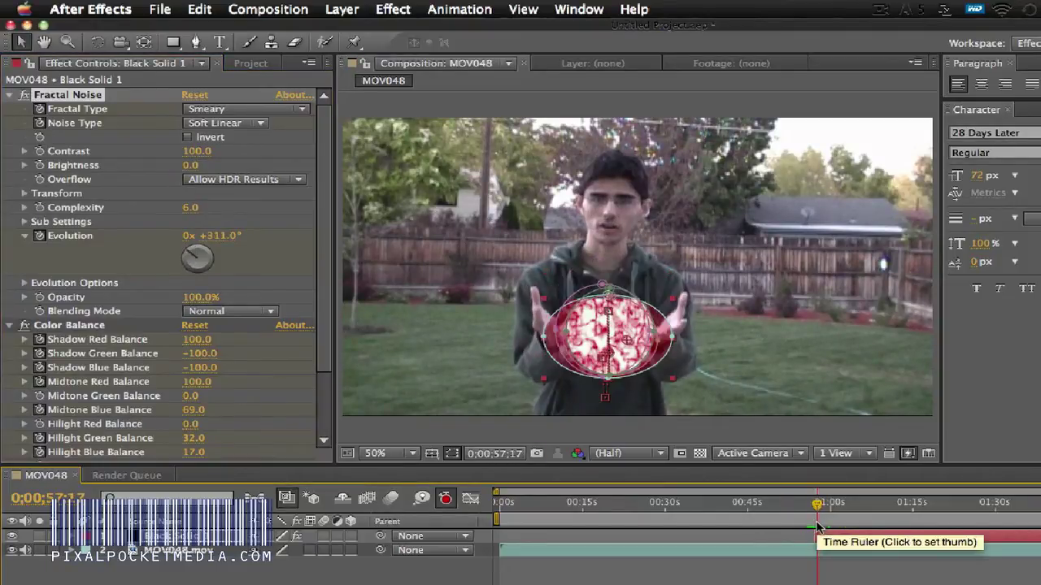
{"action": "left_click_drag", "start_coordinate": [194, 270], "coordinate": [207, 224]}
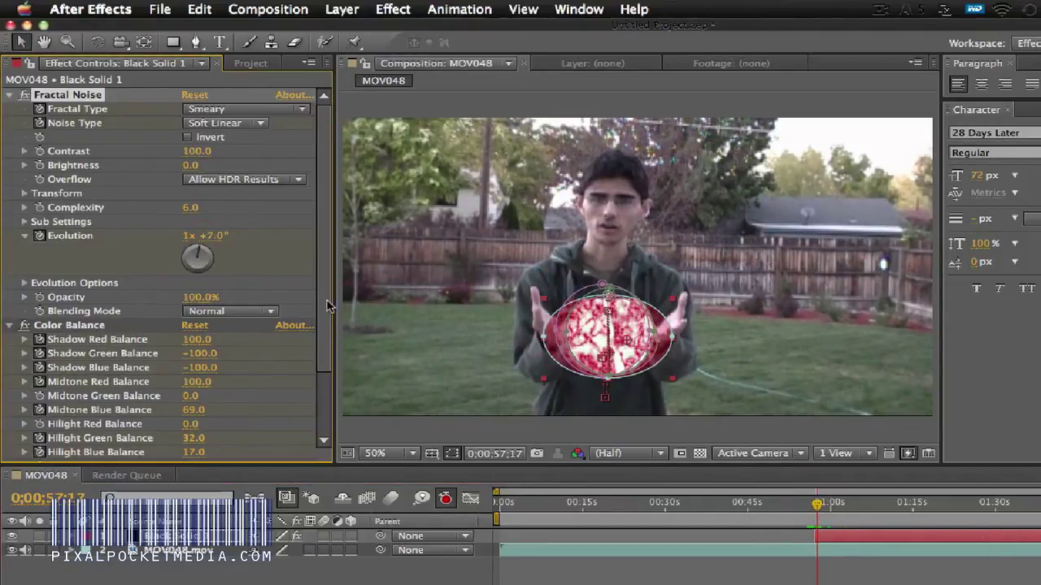
Step back to 0;00;57;11, set the Fractal Noise Evolution to 1x +167°, and preview the animation.
{"action": "key", "text": "Page_Up"}
{"action": "key", "text": "Page_Up"}
{"action": "key", "text": "Page_Up"}
{"action": "key", "text": "Page_Up"}
{"action": "key", "text": "Page_Up"}
{"action": "key", "text": "Page_Up"}
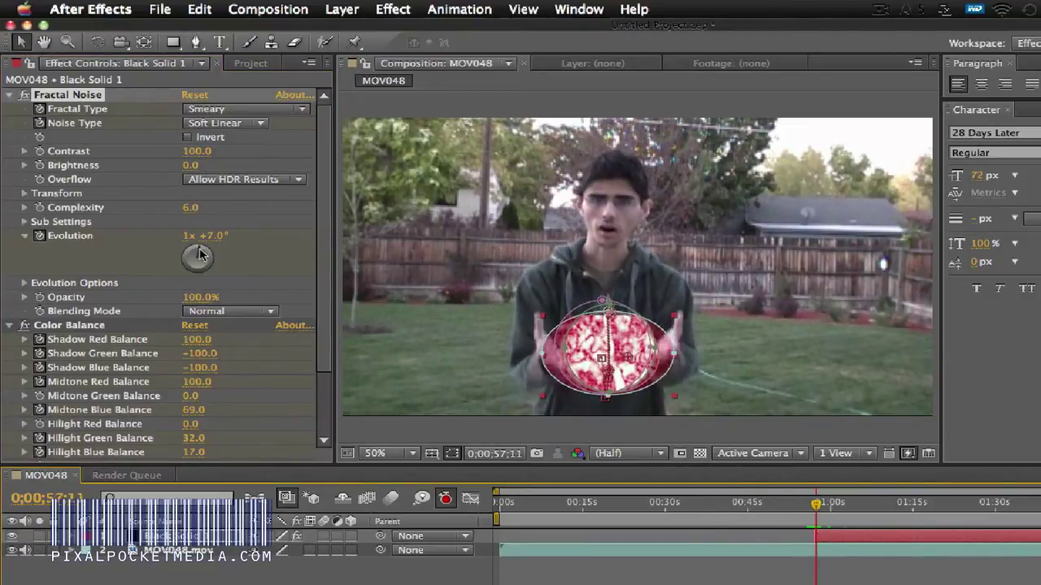
{"action": "left_click_drag", "start_coordinate": [200, 256], "coordinate": [220, 295]}
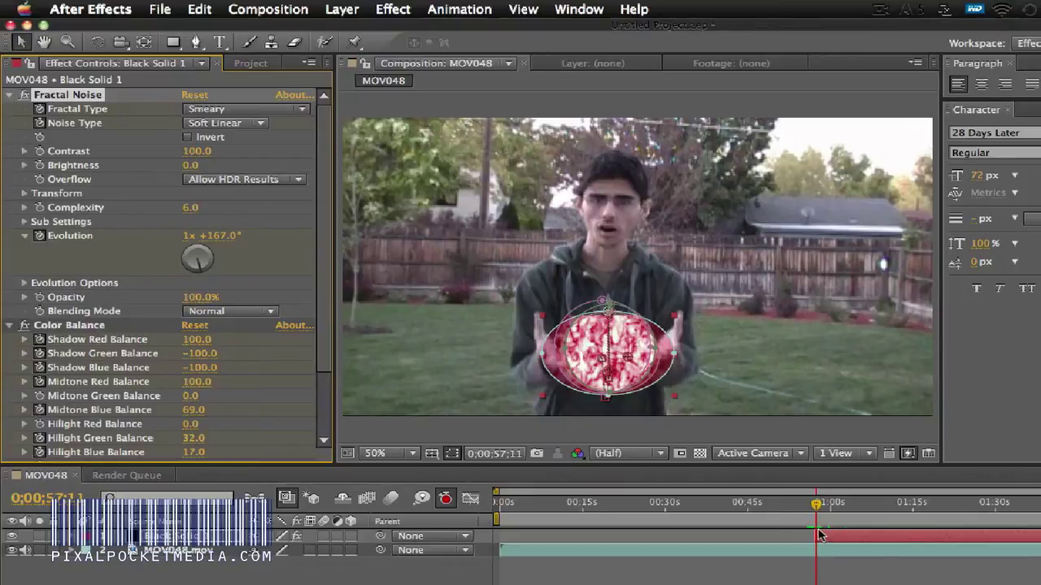
{"action": "left_click_drag", "start_coordinate": [810, 529], "coordinate": [811, 519]}
{"action": "key", "text": "space"}
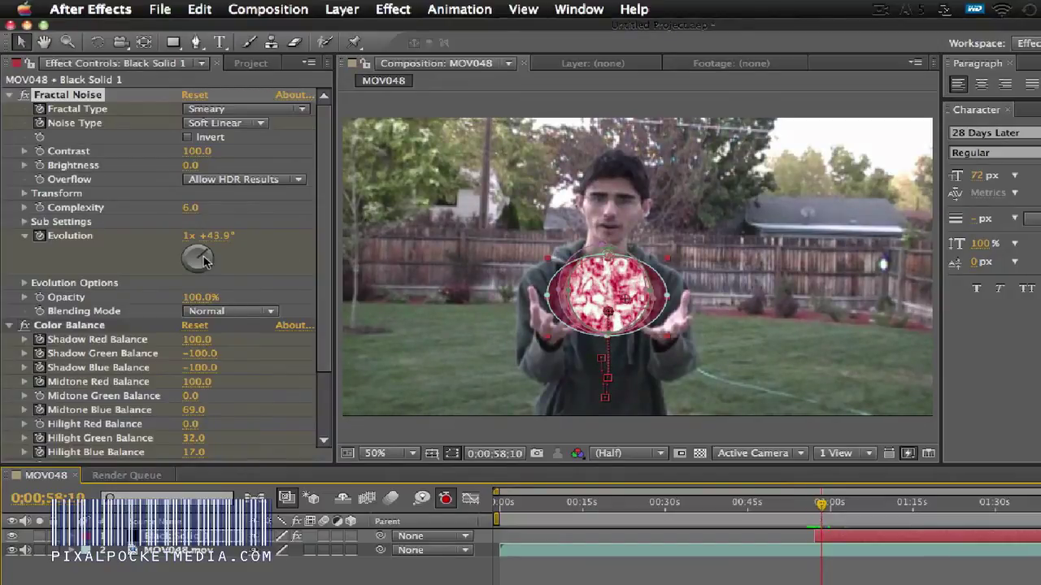
Set the Evolution to 1x +241° at 0;00;58;10 and 1x +290° at 0;00;59;27, where the ball is also shrunk between the hands.
{"action": "left_click_drag", "start_coordinate": [204, 258], "coordinate": [168, 276]}
{"action": "left_click_drag", "start_coordinate": [808, 520], "coordinate": [829, 525]}
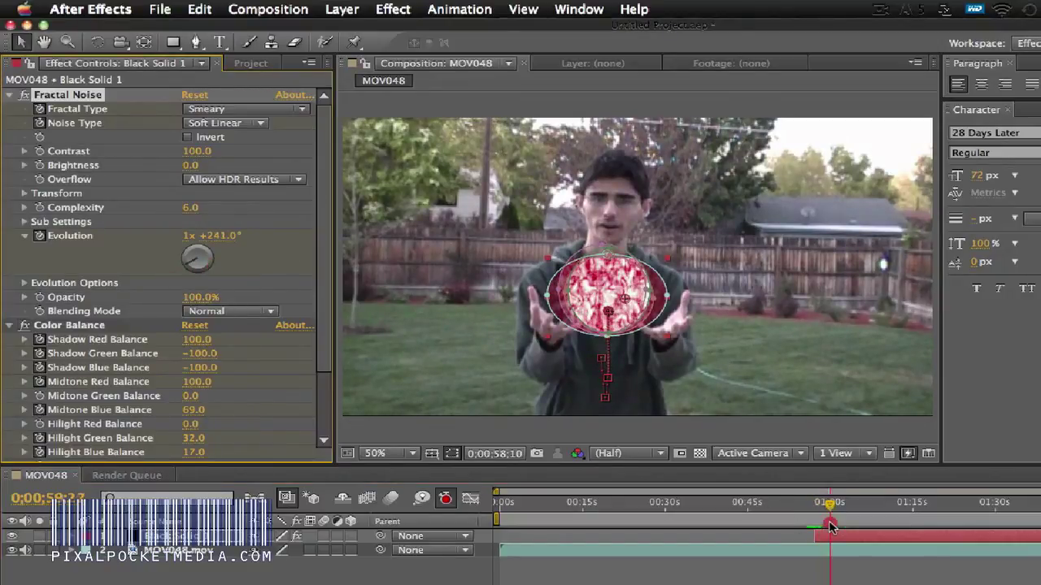
{"action": "left_click_drag", "start_coordinate": [198, 260], "coordinate": [164, 244]}
{"action": "left_click_drag", "start_coordinate": [547, 262], "coordinate": [569, 278]}
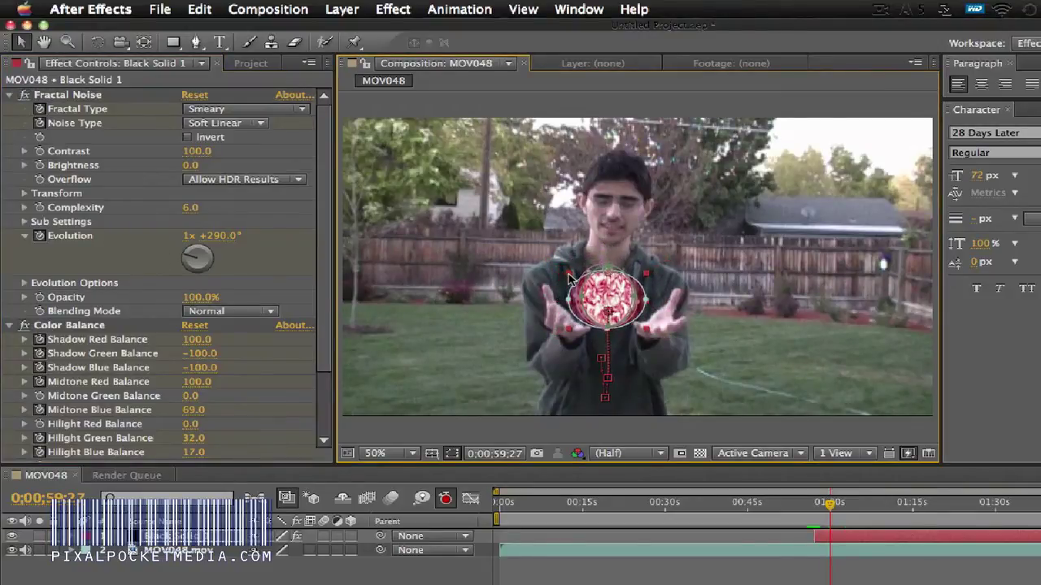
{"action": "left_click", "coordinate": [887, 552]}
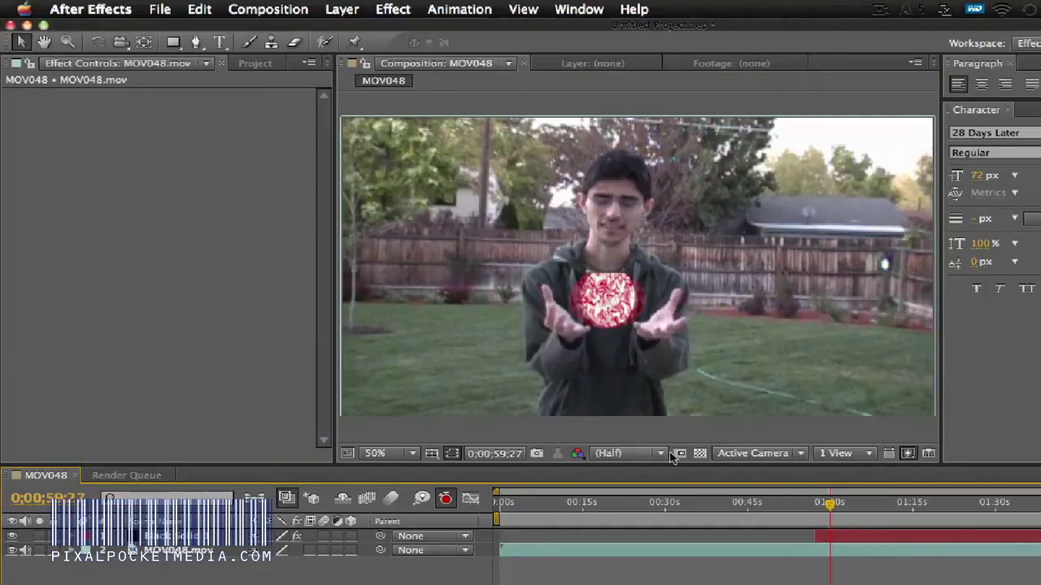
{"action": "left_click", "coordinate": [987, 541]}
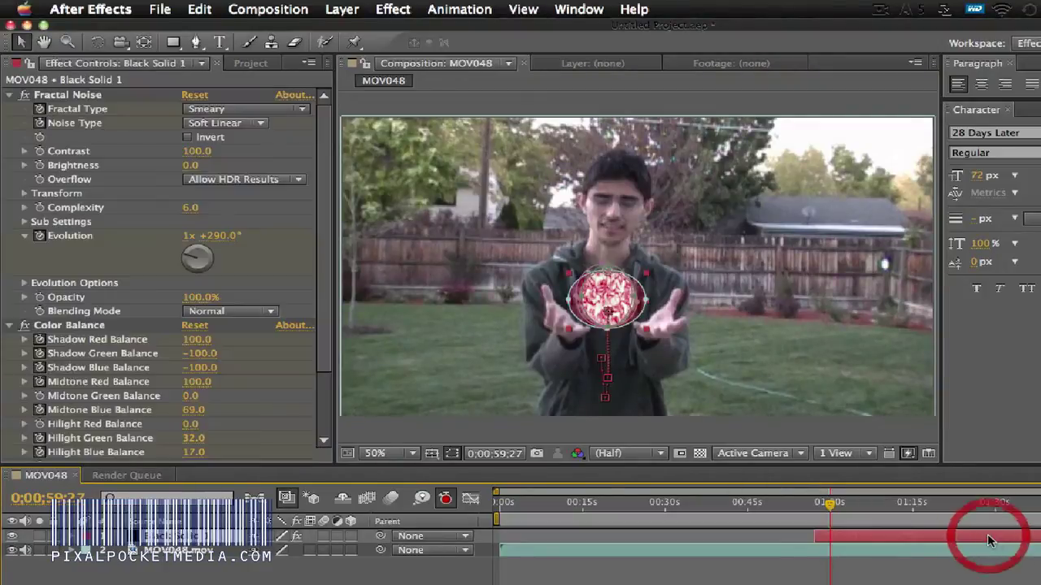
At 0;00;59;27, try the ball over one hand, and place it back centred between both hands at a larger size.
{"action": "key", "text": "comma"}
{"action": "key", "text": "comma"}
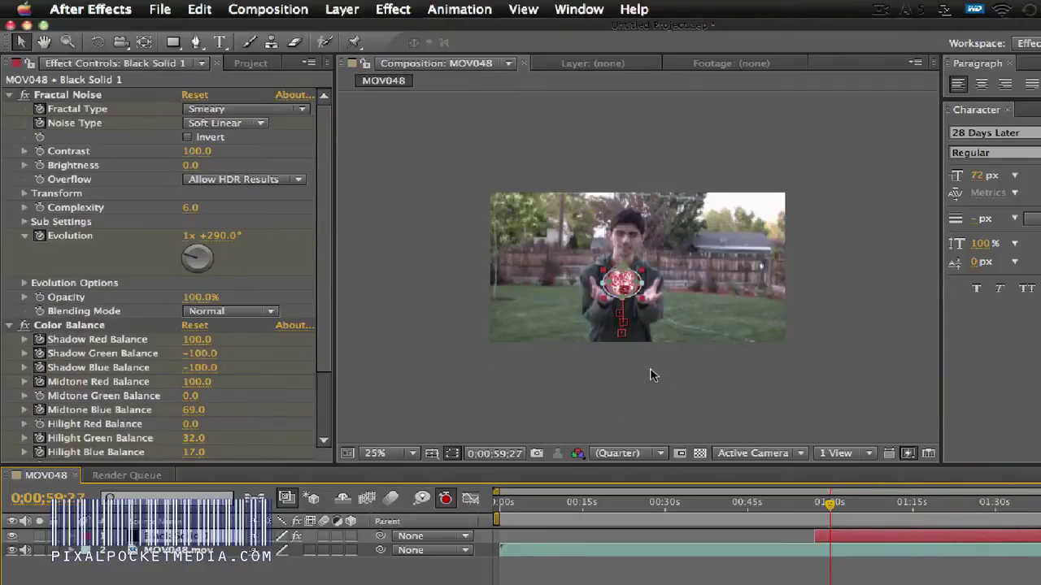
{"action": "key", "text": "period"}
{"action": "key", "text": "comma"}
{"action": "key", "text": "period"}
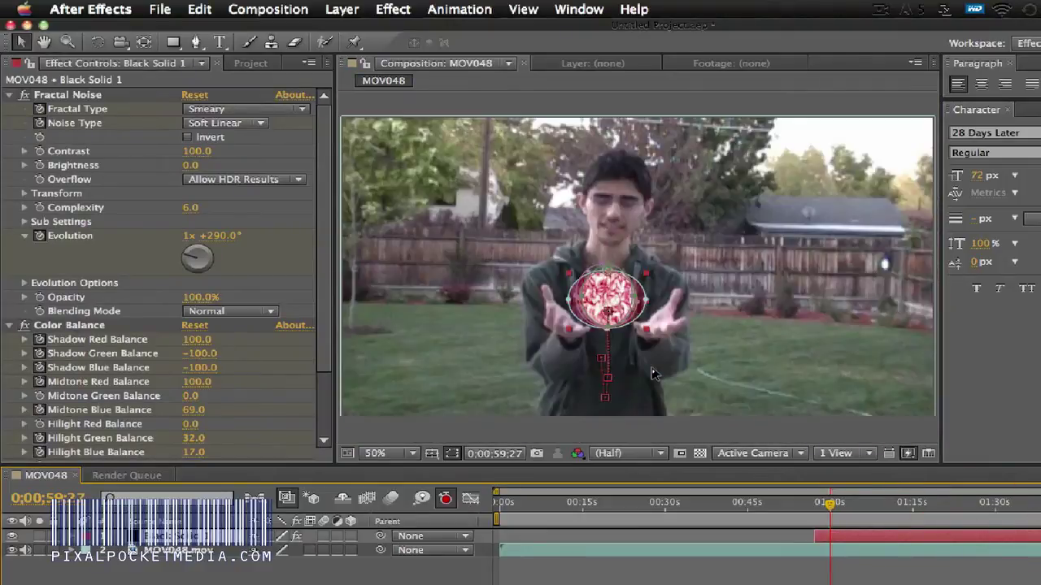
{"action": "key", "text": "period"}
{"action": "key", "text": "comma"}
{"action": "mouse_move", "coordinate": [592, 282]}
{"action": "left_mouse_down"}
{"action": "mouse_move", "coordinate": [610, 311]}
{"action": "mouse_move", "coordinate": [638, 311]}
{"action": "mouse_move", "coordinate": [614, 279]}
{"action": "left_mouse_up"}
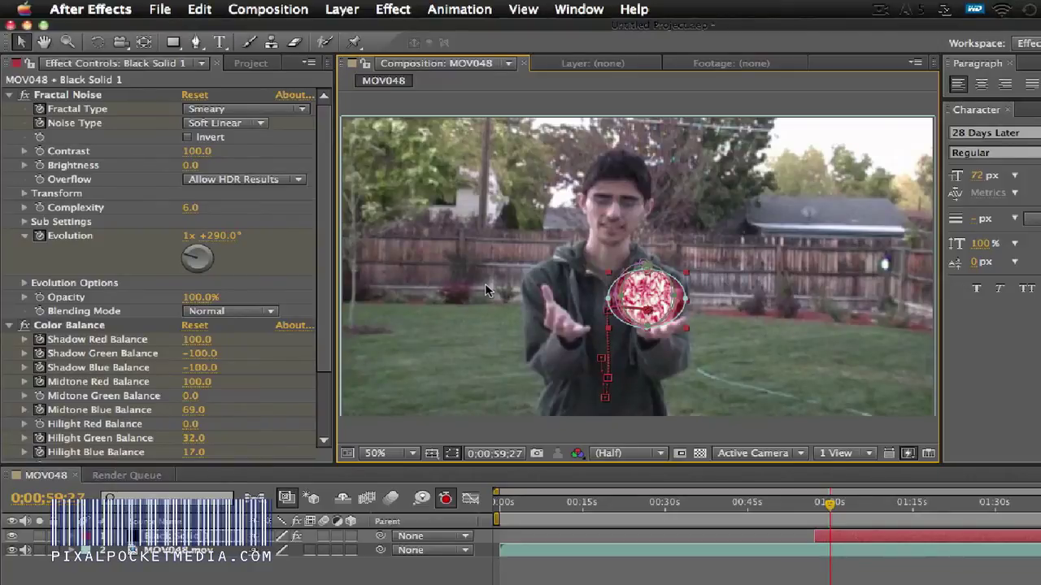
{"action": "left_click_drag", "start_coordinate": [609, 280], "coordinate": [610, 294]}
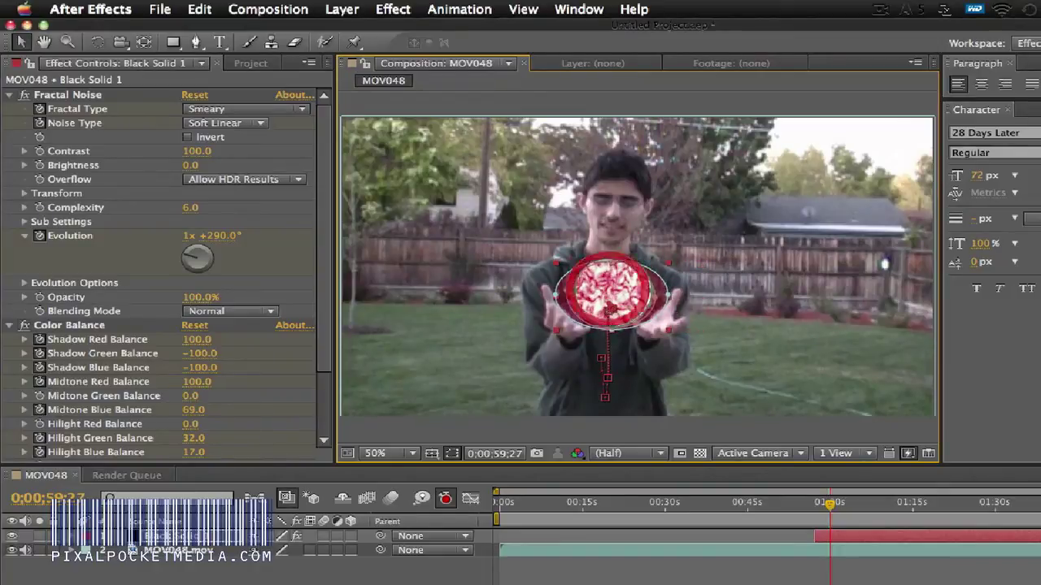
Search the effects for "mask" and try to apply Mask With Geometry to the ball's solid layer.
{"action": "type", "text": "fra"}
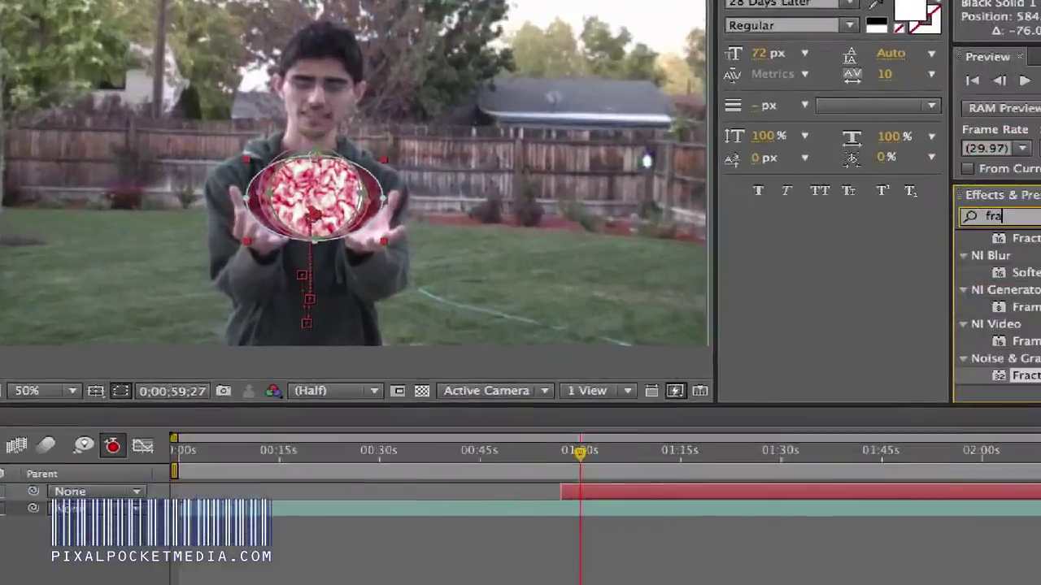
{"action": "key", "text": "BackSpace"}
{"action": "key", "text": "BackSpace"}
{"action": "key", "text": "BackSpace"}
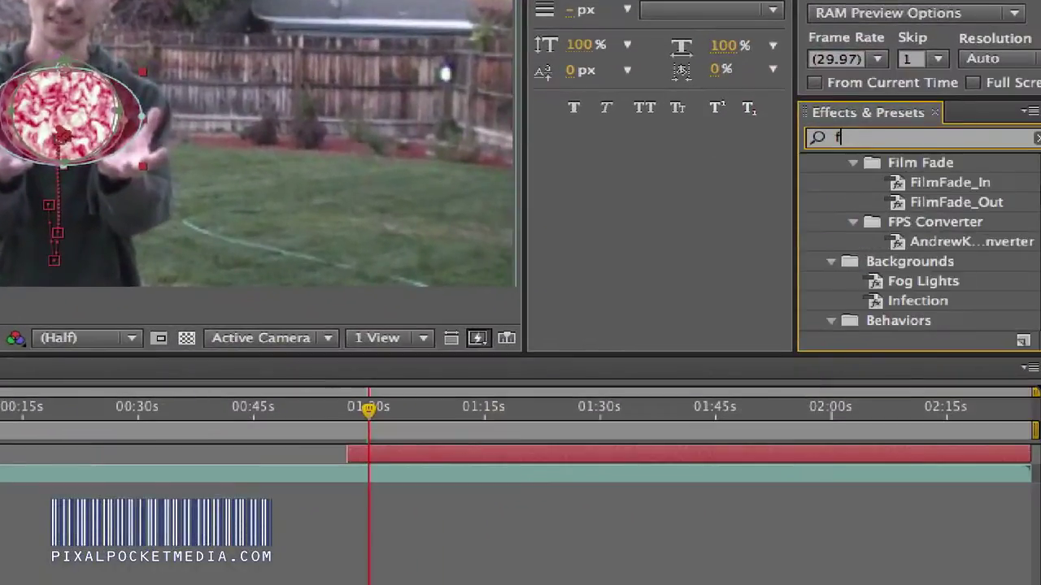
{"action": "type", "text": "mas"}
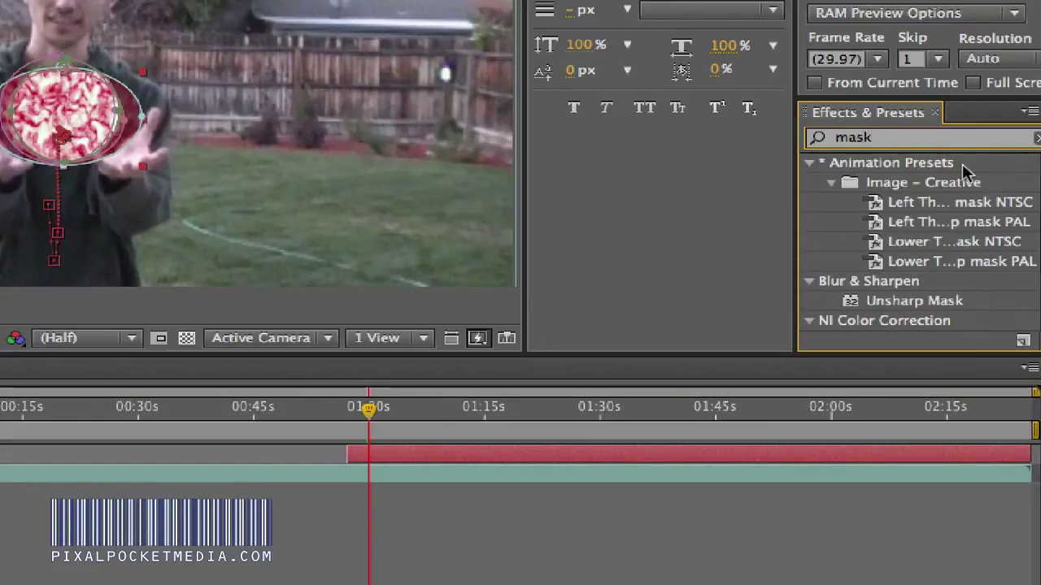
{"action": "type", "text": "k"}
{"action": "scroll", "coordinate": [965, 173], "scroll_direction": "down", "scroll_amount": 3}
{"action": "left_click_drag", "start_coordinate": [935, 321], "coordinate": [2, 80]}
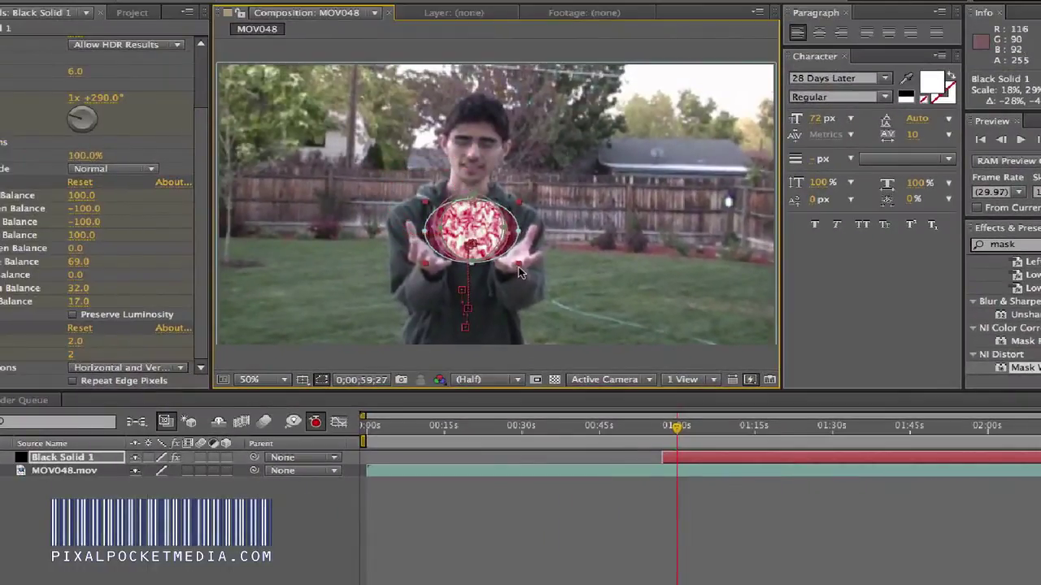
Move the MOV048.mov footage layer to position 632, 354 and scale it to 102% by 104%.
{"action": "left_click", "coordinate": [140, 173]}
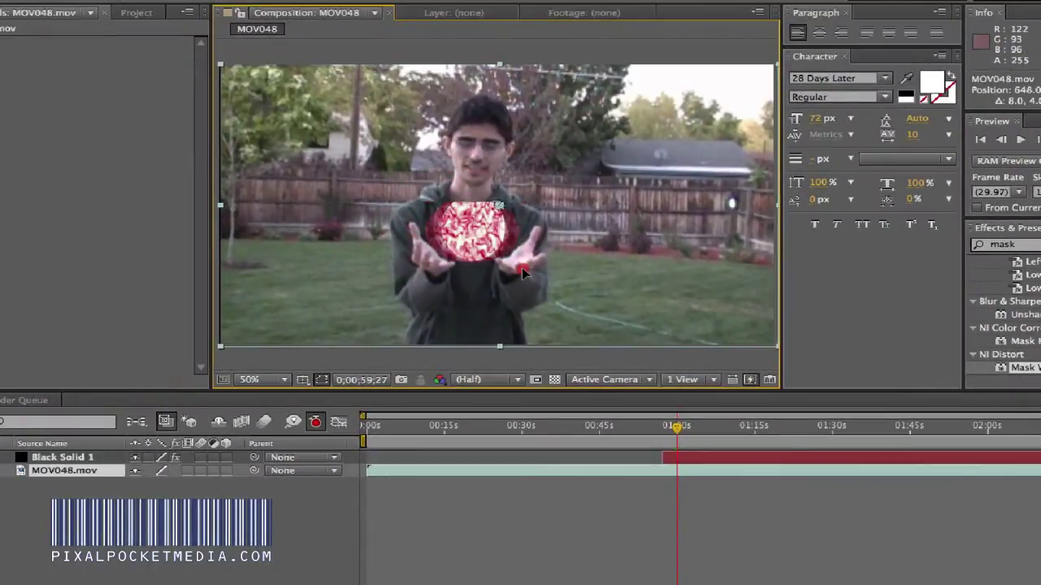
{"action": "left_click_drag", "start_coordinate": [522, 267], "coordinate": [515, 265]}
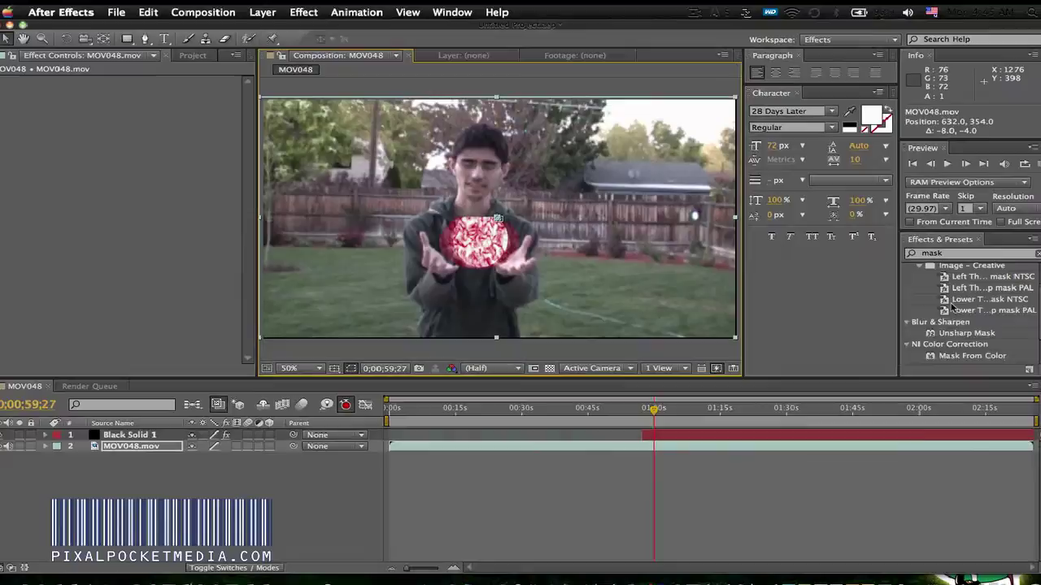
{"action": "scroll", "coordinate": [1018, 291], "scroll_direction": "up", "scroll_amount": 2}
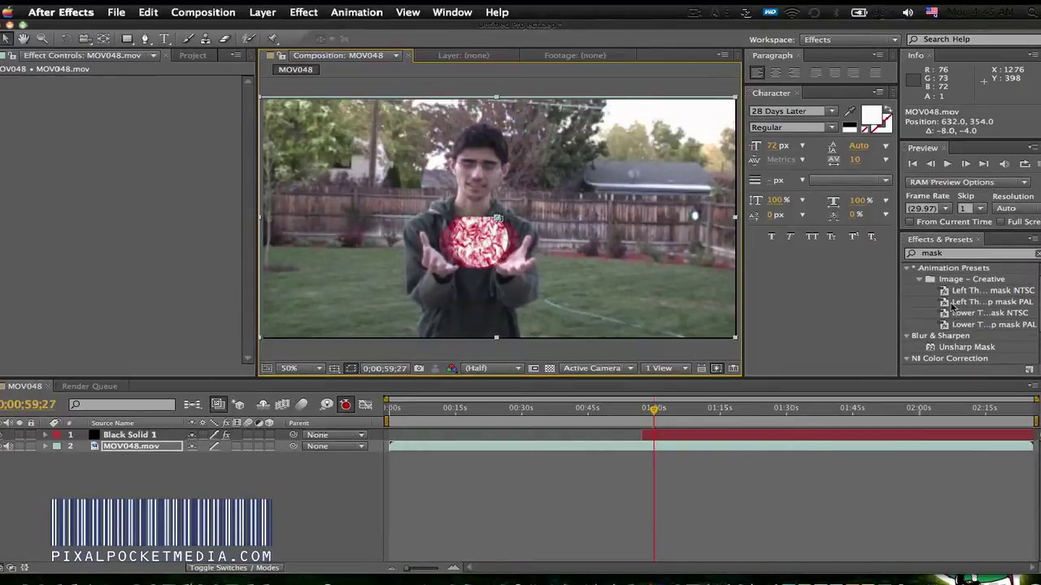
{"action": "scroll", "coordinate": [952, 306], "scroll_direction": "down", "scroll_amount": 2}
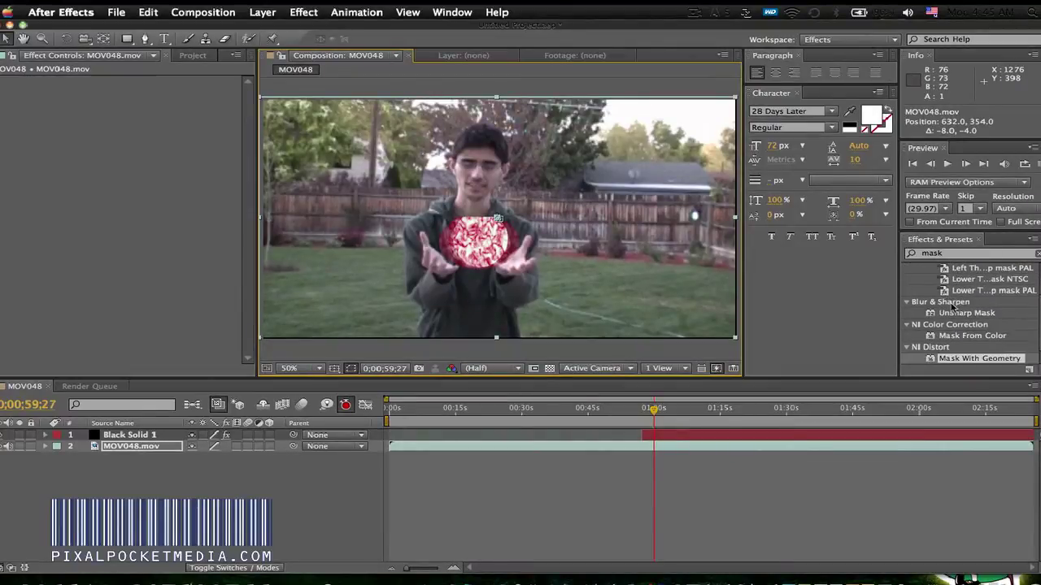
{"action": "scroll", "coordinate": [952, 306], "scroll_direction": "up", "scroll_amount": 2}
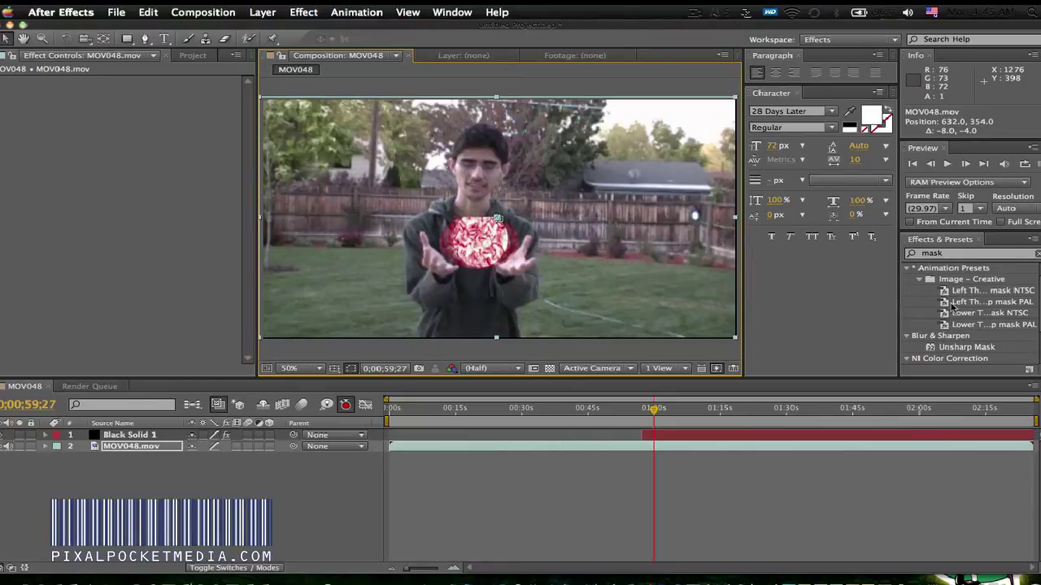
{"action": "scroll", "coordinate": [953, 306], "scroll_direction": "down", "scroll_amount": 3}
{"action": "left_click", "coordinate": [979, 358]}
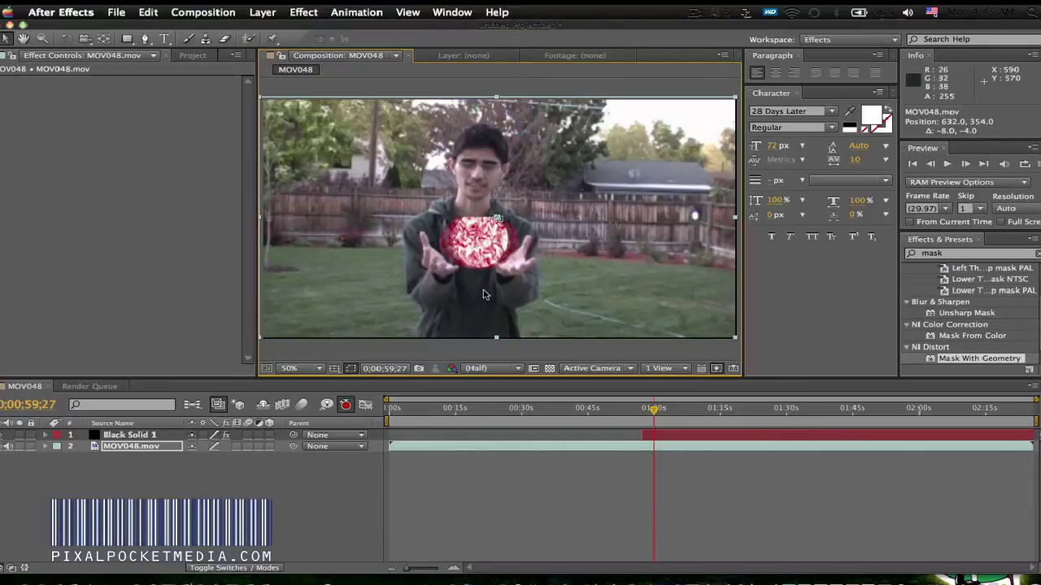
{"action": "left_click_drag", "start_coordinate": [735, 342], "coordinate": [739, 345]}
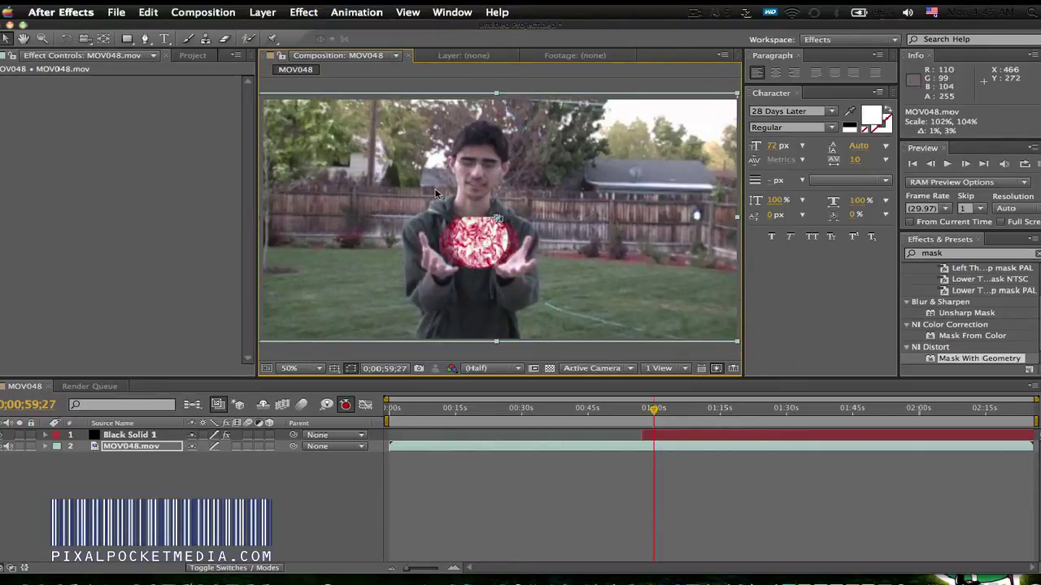